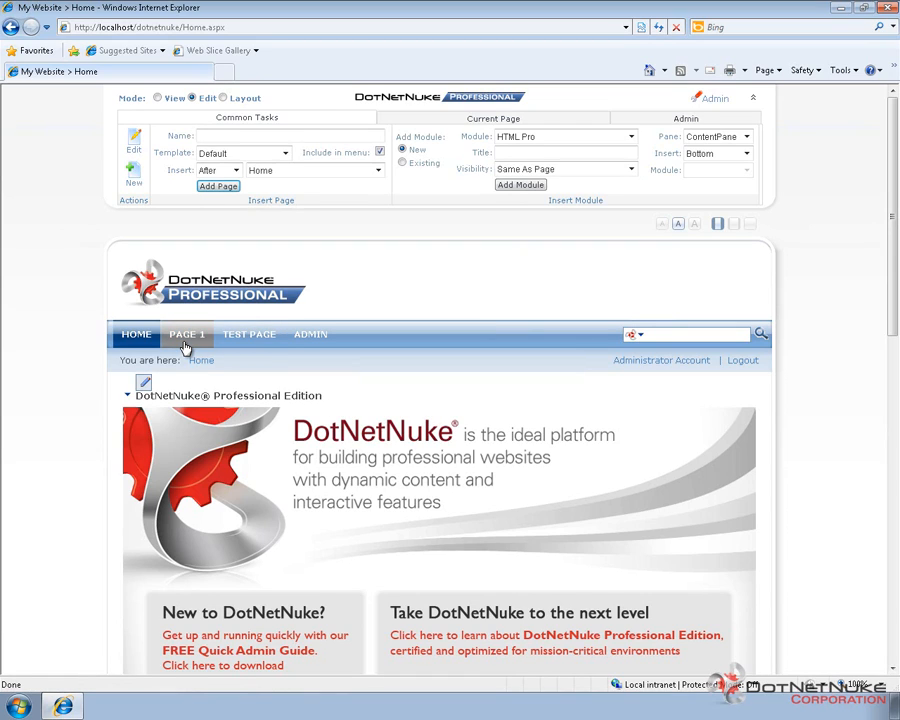
Step: View the site's Security Roles list and check the TestRole entry
mouse_move(185, 347)
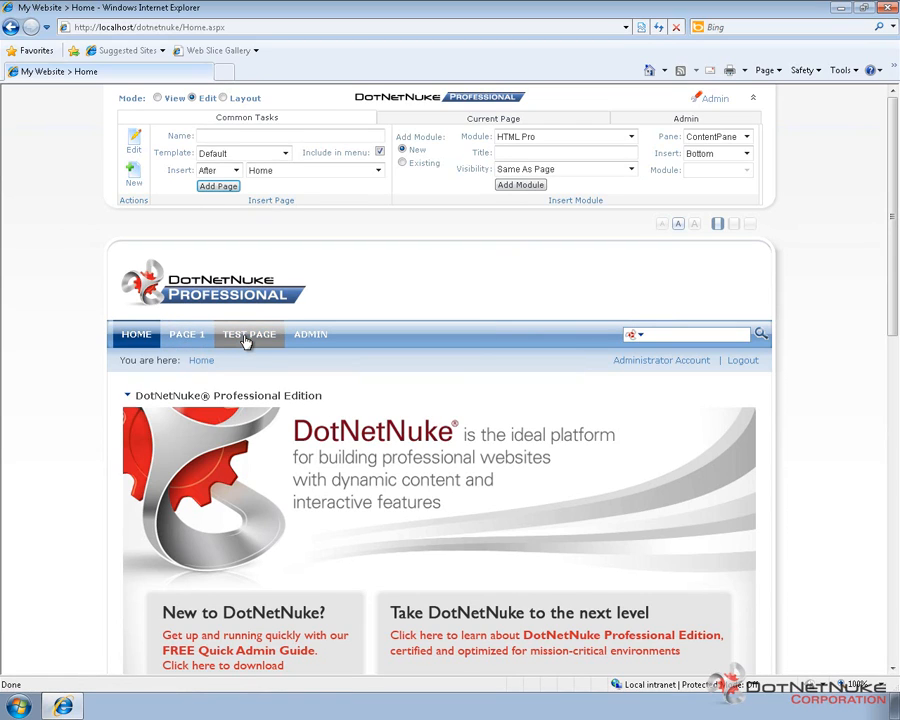
mouse_move(310, 336)
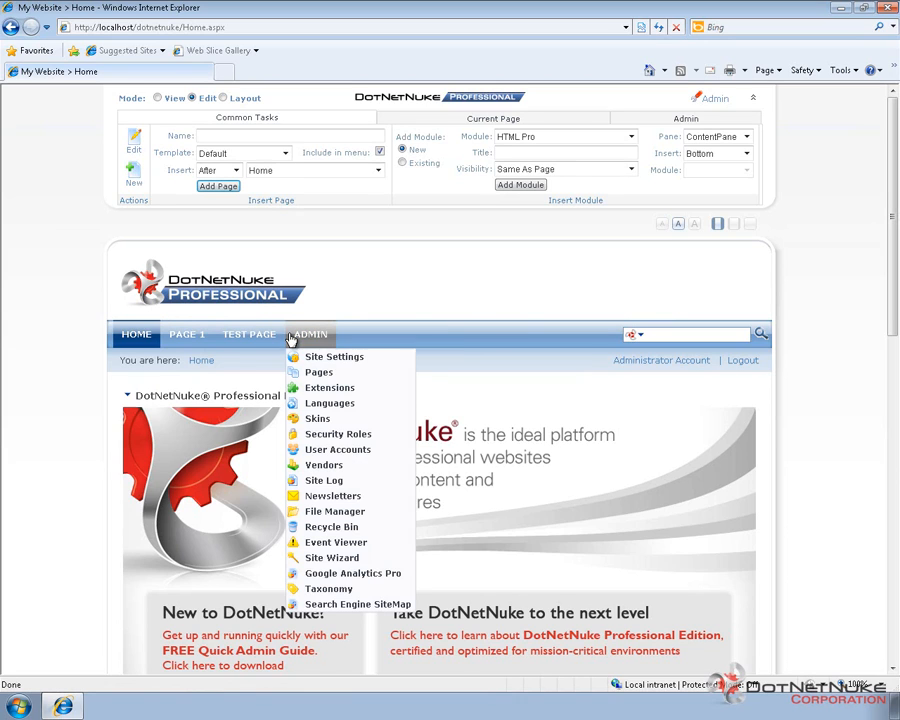
left_click(341, 436)
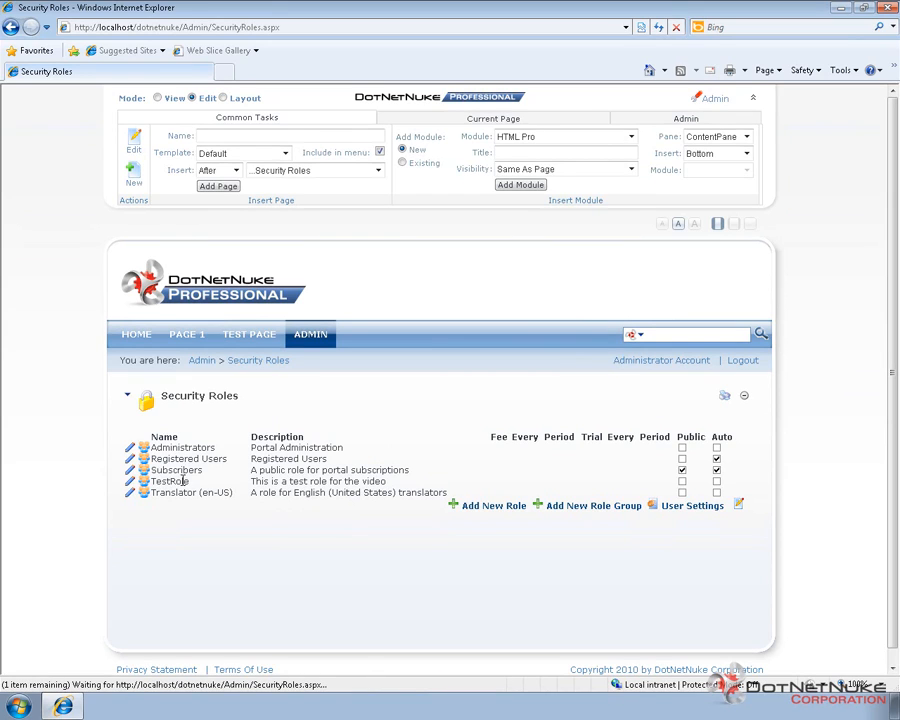
double_click(180, 482)
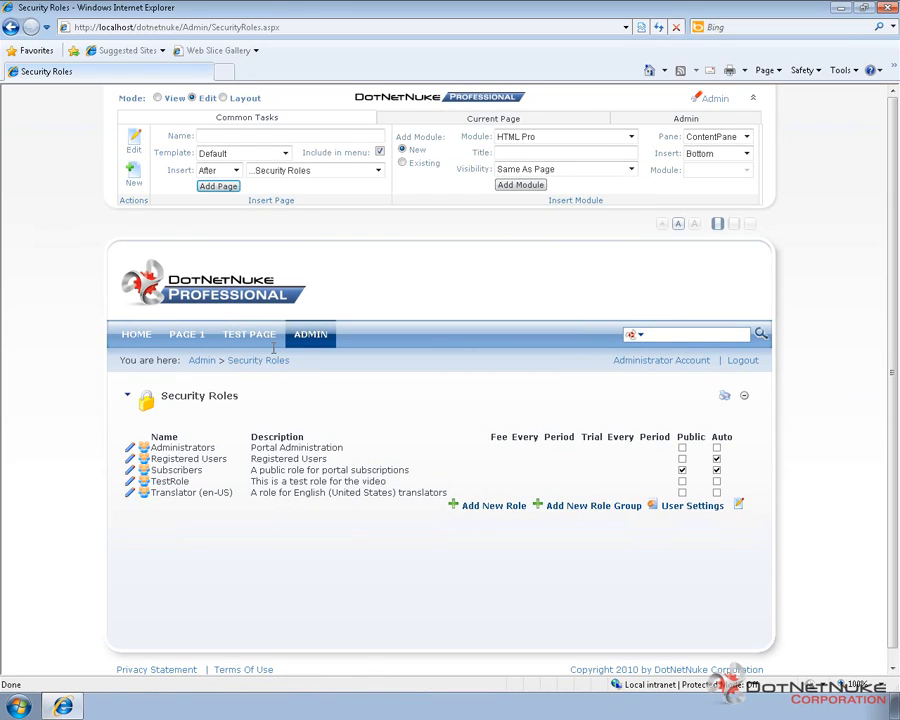
Step: Open Test Page's page settings and save them with Full Control granted to TestRole
left_click(237, 338)
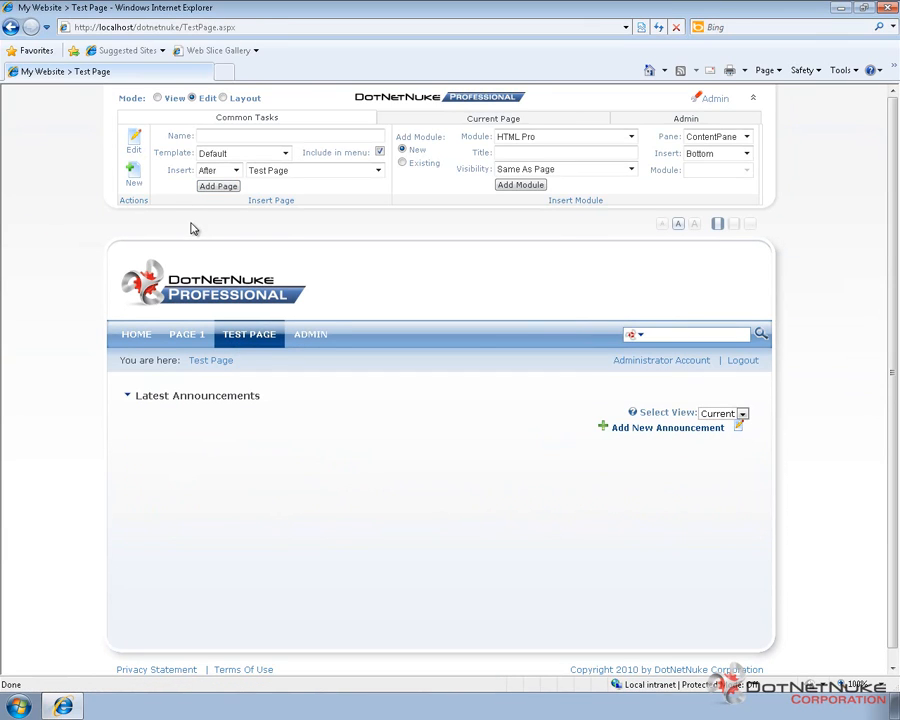
left_click(133, 140)
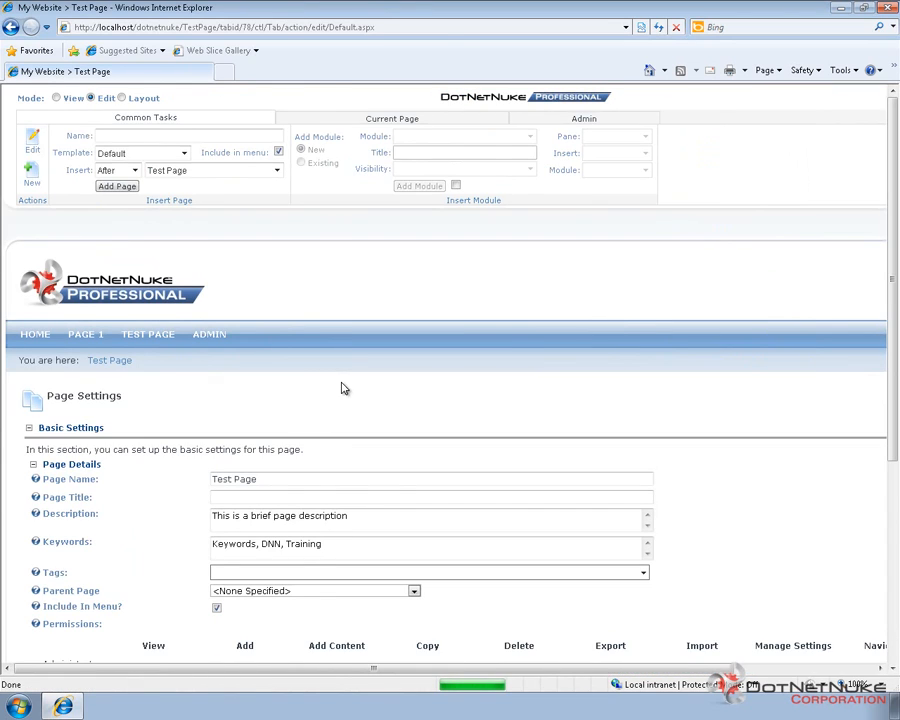
scroll(341, 388, "down", 3)
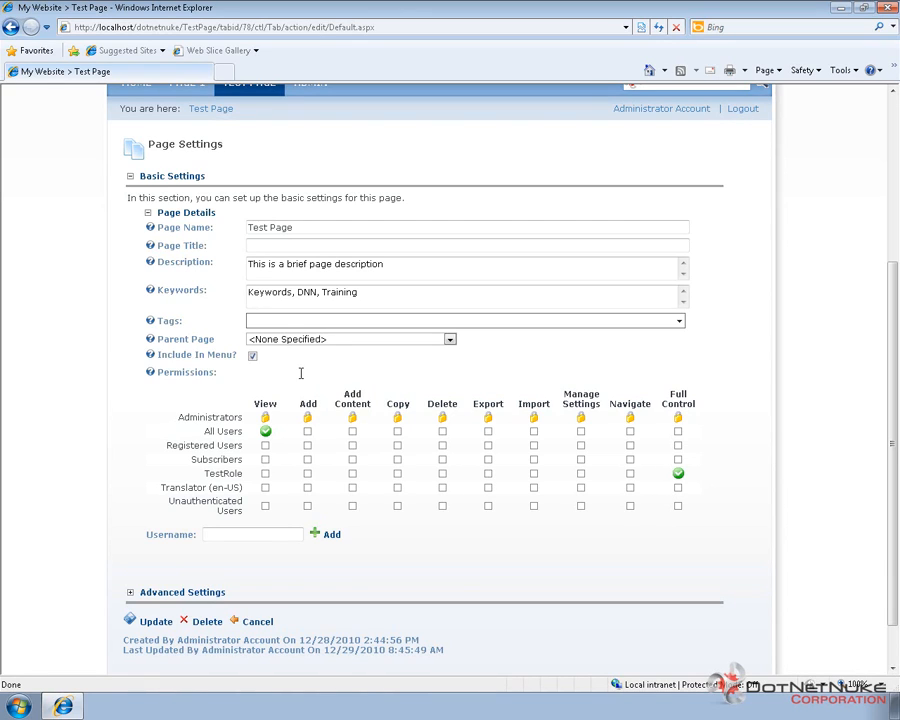
left_click(156, 622)
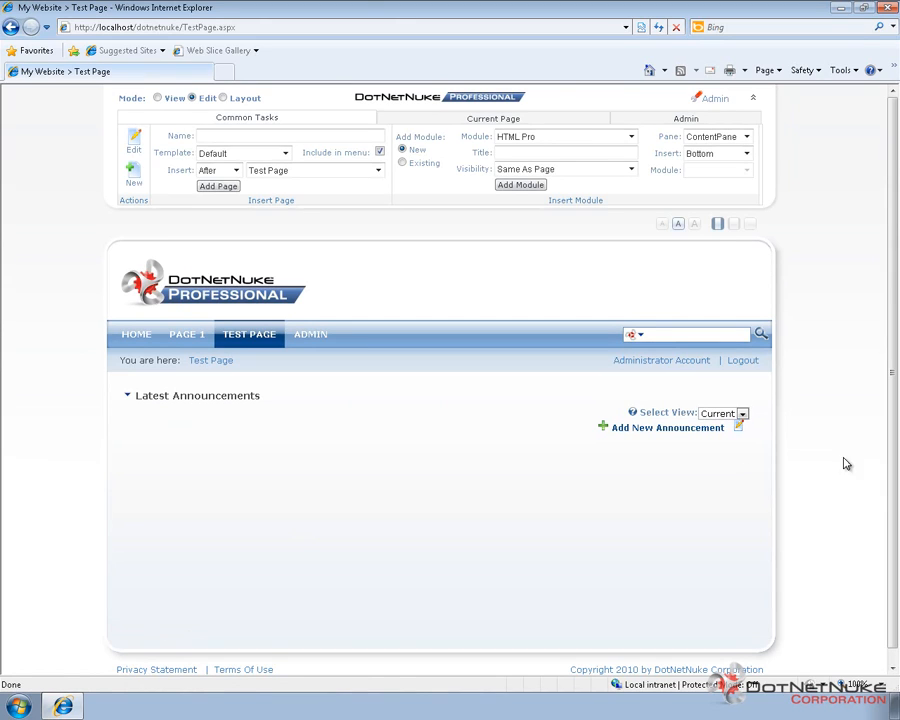
Step: Log out of the administrator account and log in as testuser with the account password
left_click(746, 363)
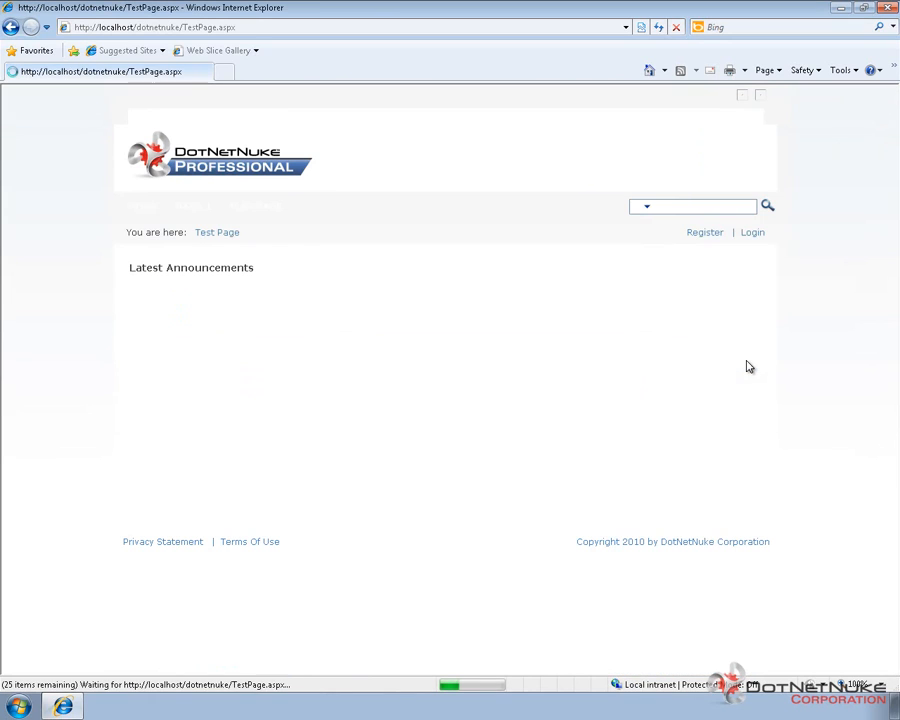
left_click(757, 233)
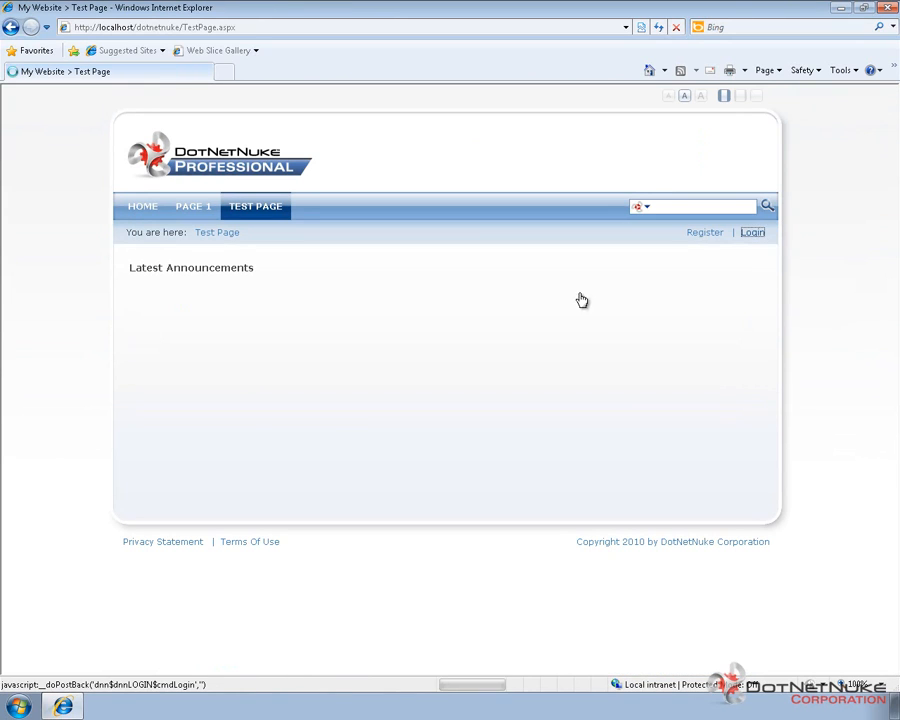
left_click(176, 314)
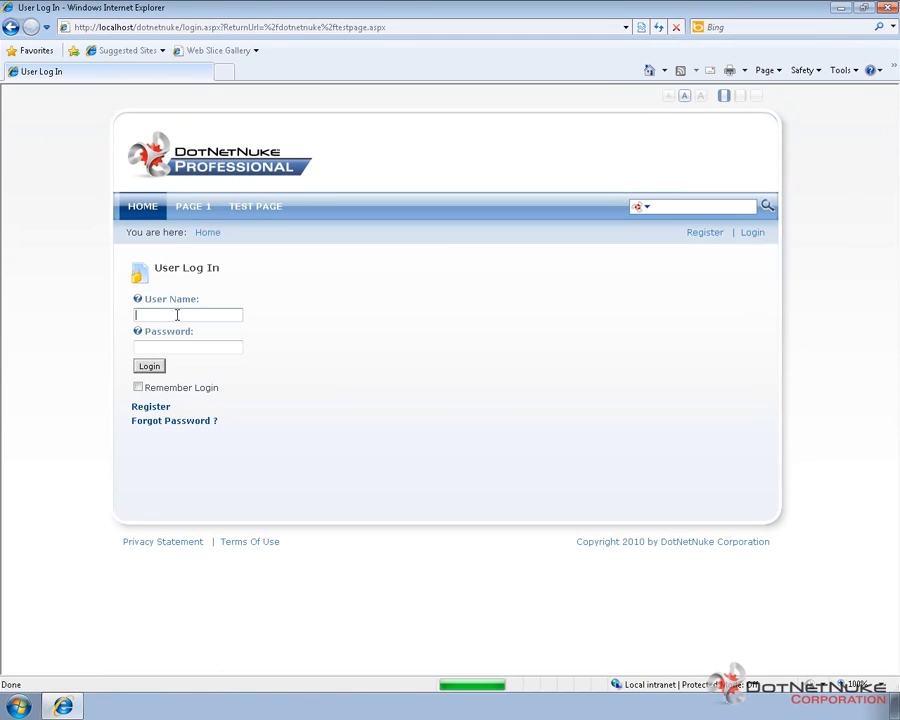
type("testuser")
key("Tab")
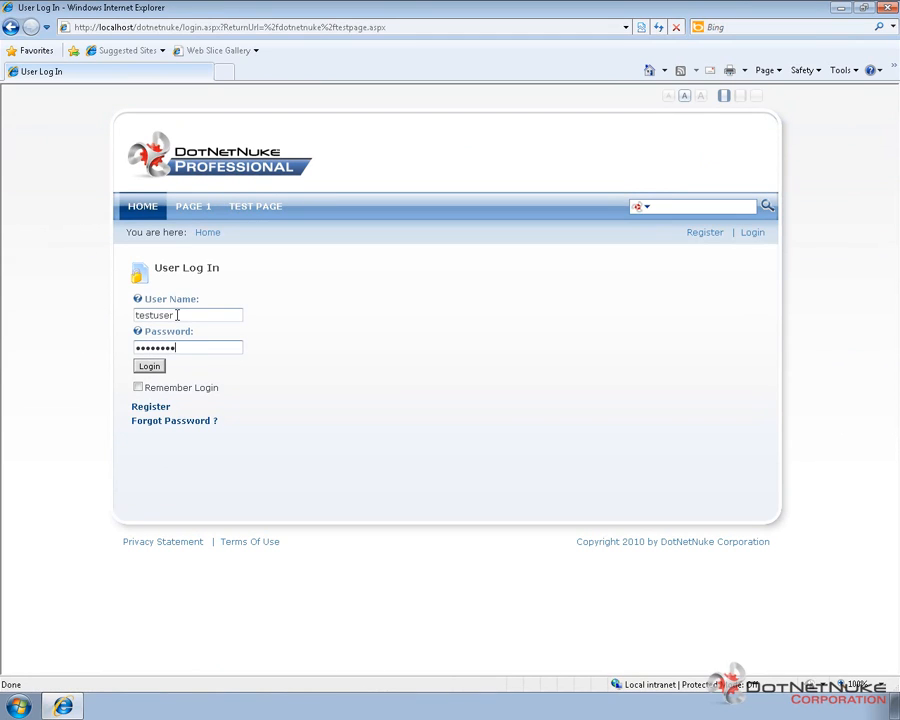
key("Return")
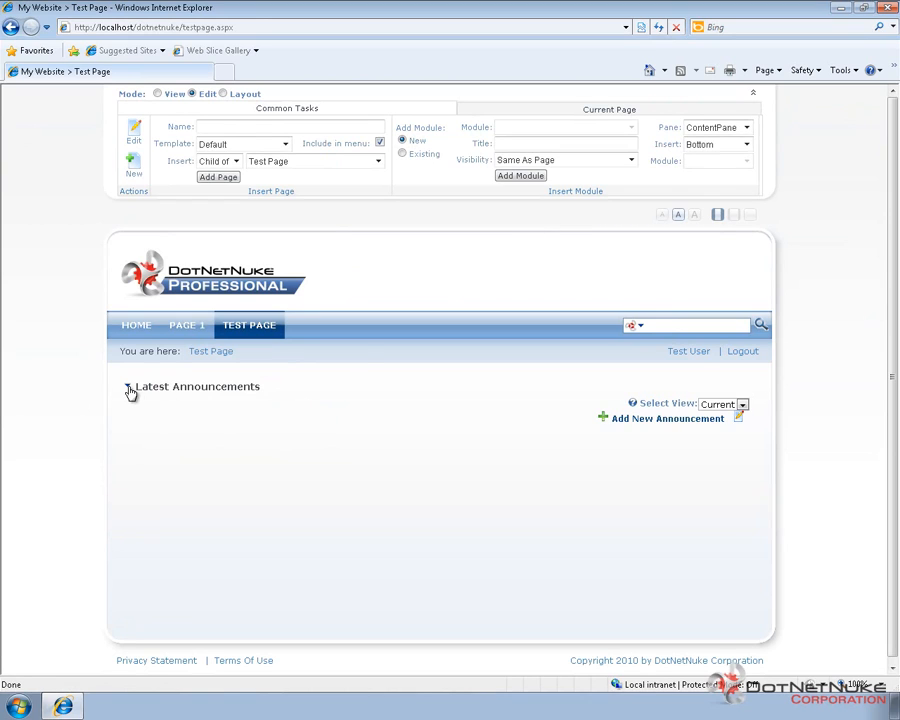
Step: Log out of the test account and log back in as admin with the account password
mouse_move(130, 392)
mouse_move(350, 510)
left_click(738, 351)
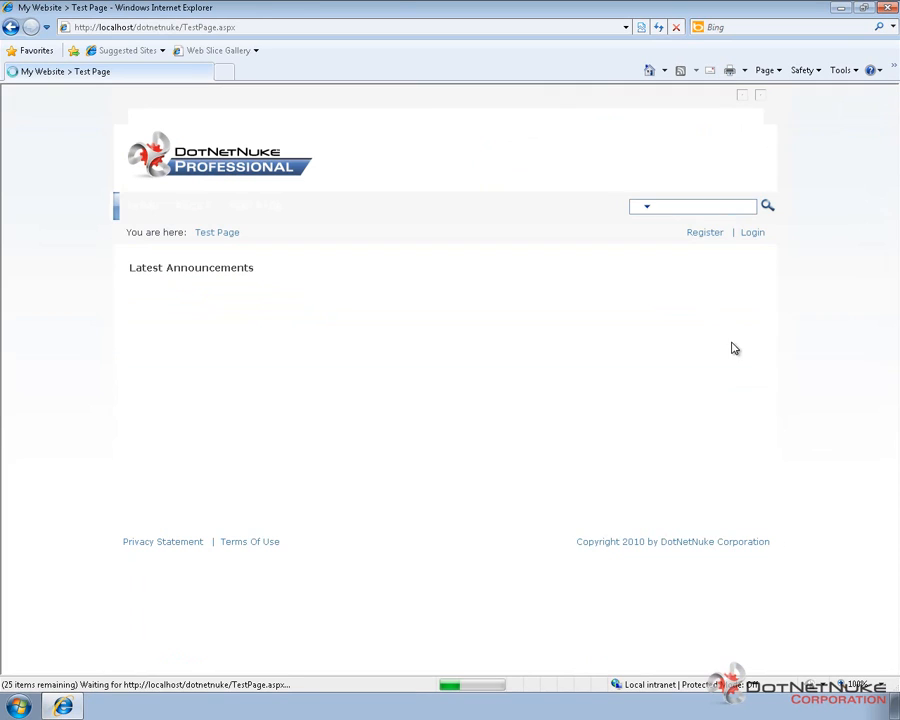
left_click(754, 236)
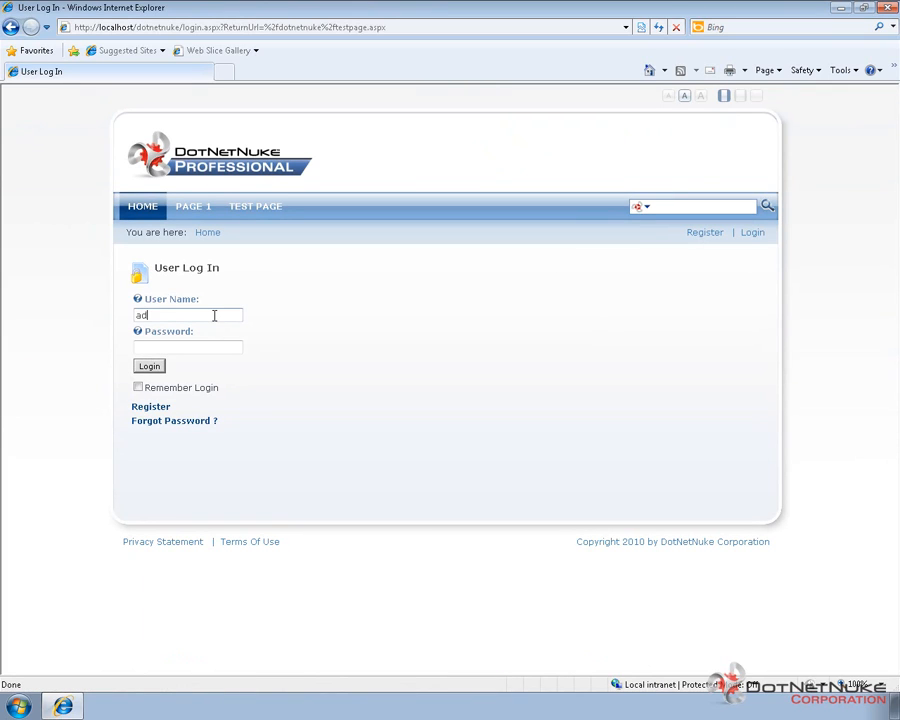
left_click(214, 316)
type("admin")
key("Tab")
type("•••")
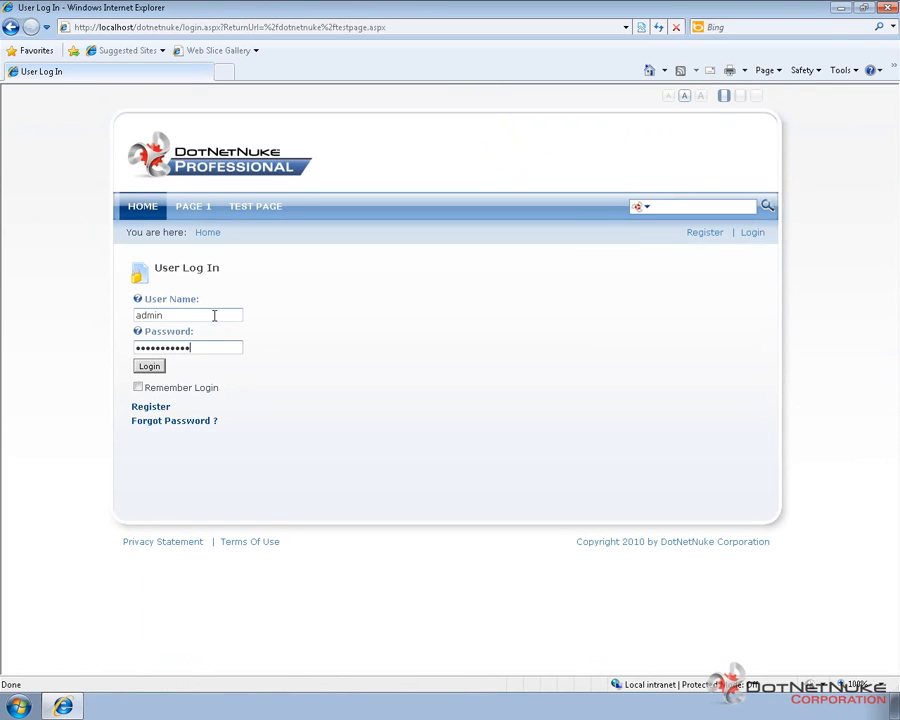
key("Return")
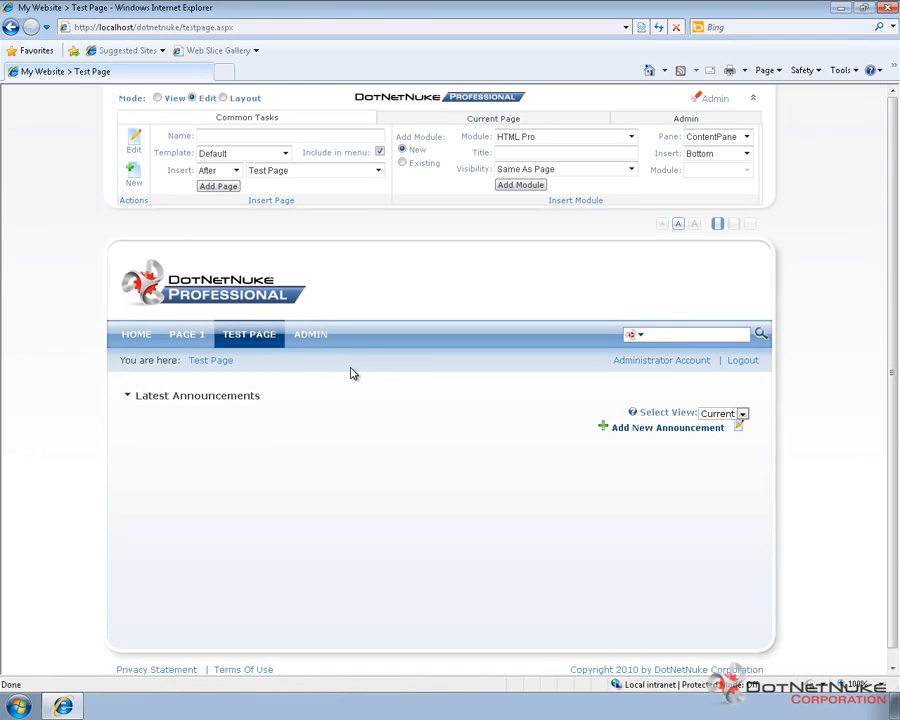
Step: Go to the site's Extensions list and open the Announcements module for editing
mouse_move(311, 334)
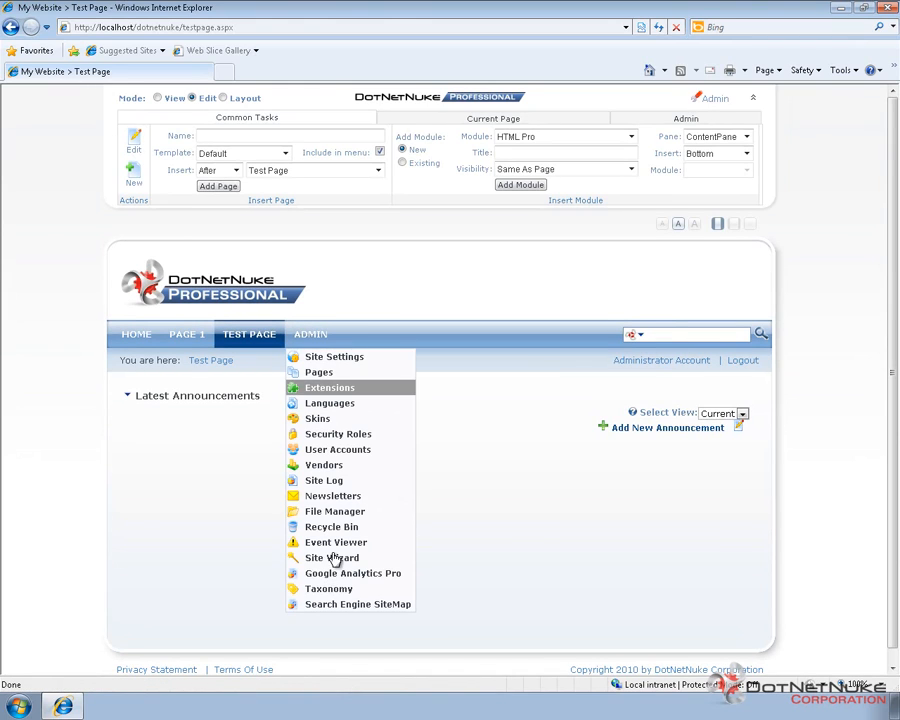
left_click(333, 391)
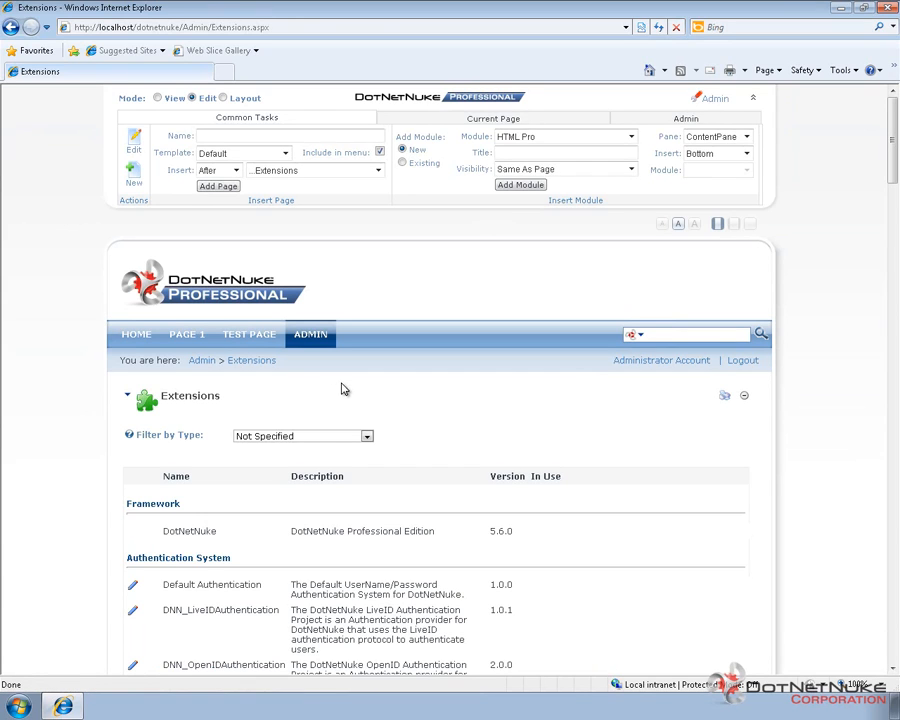
scroll(338, 388, "down", 5)
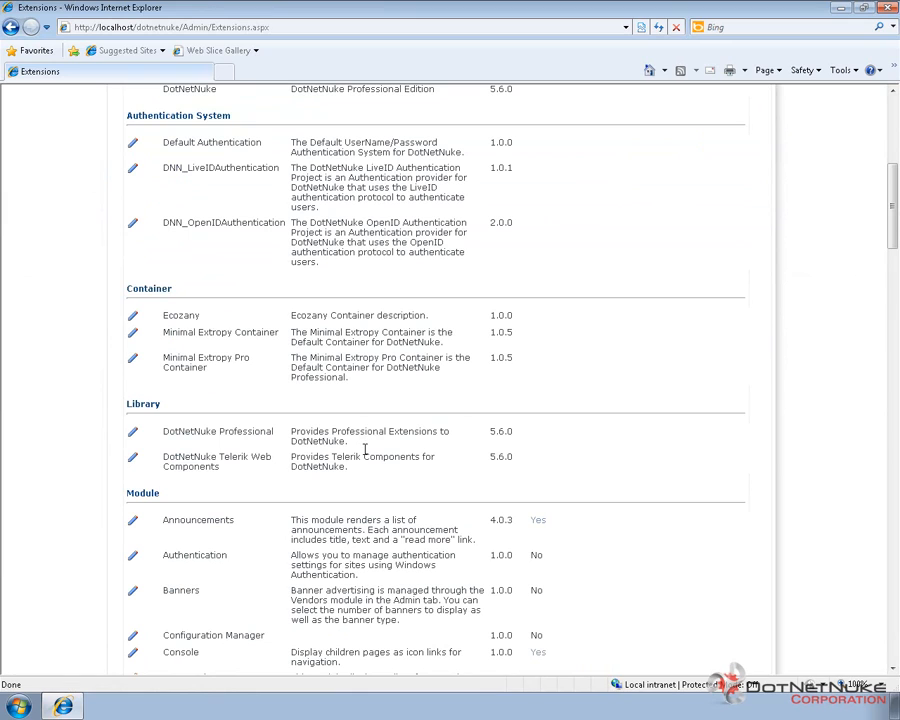
scroll(233, 438, "down", 2)
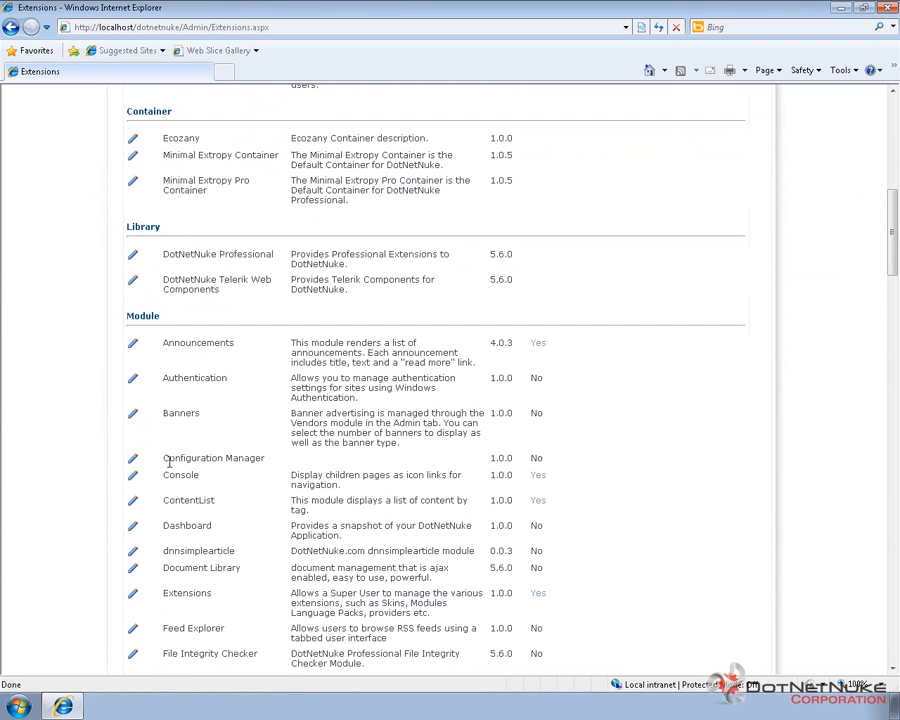
left_click(134, 346)
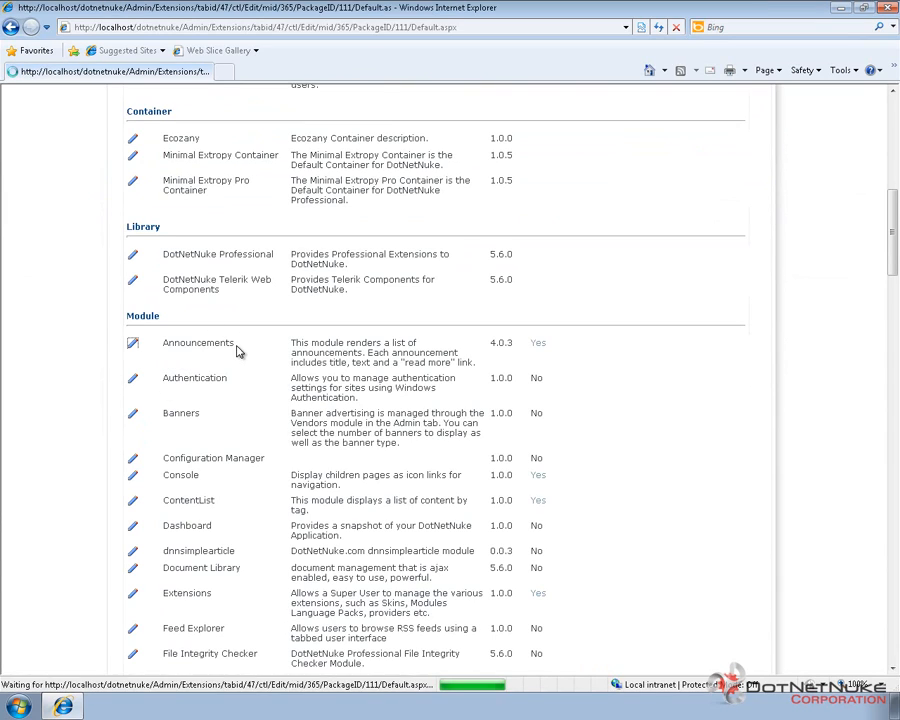
Step: Grant TestRole the Deploy Module permission for Announcements and update the desktop module
scroll(371, 398, "down", 1)
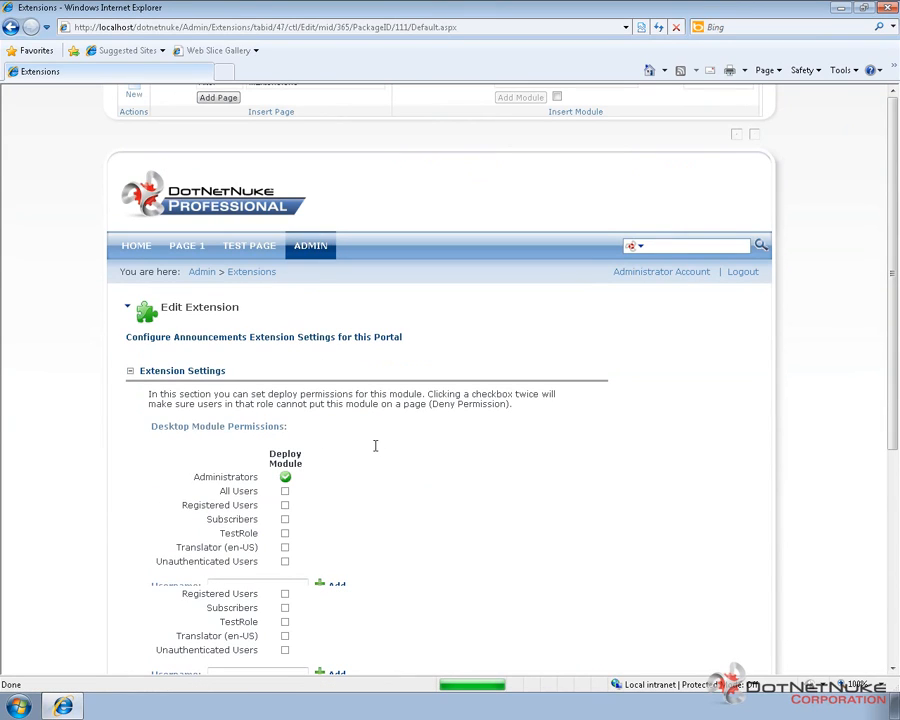
scroll(292, 364, "down", 2)
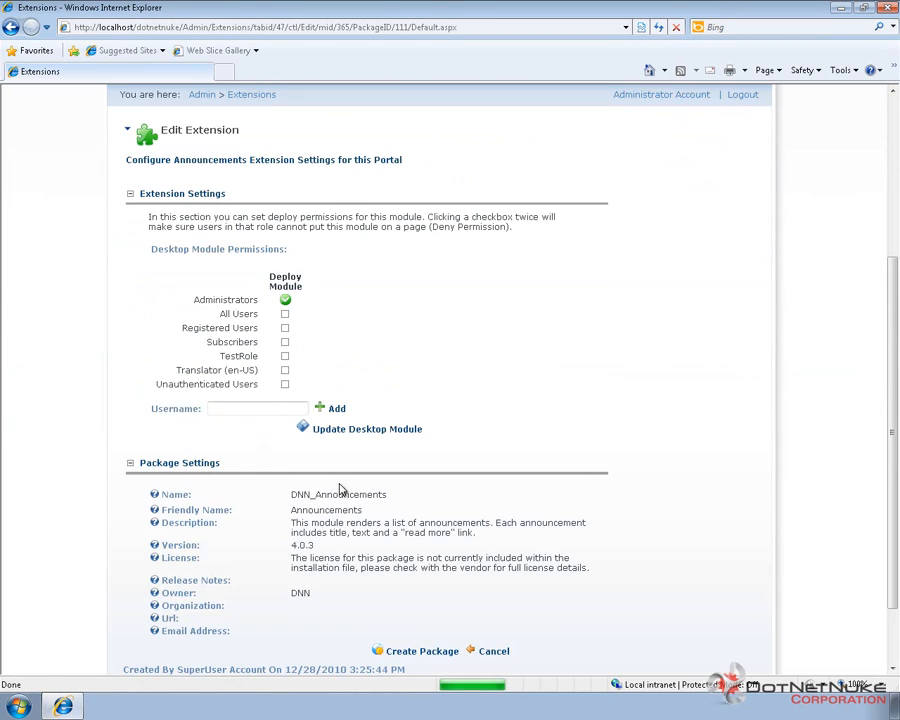
left_click(285, 357)
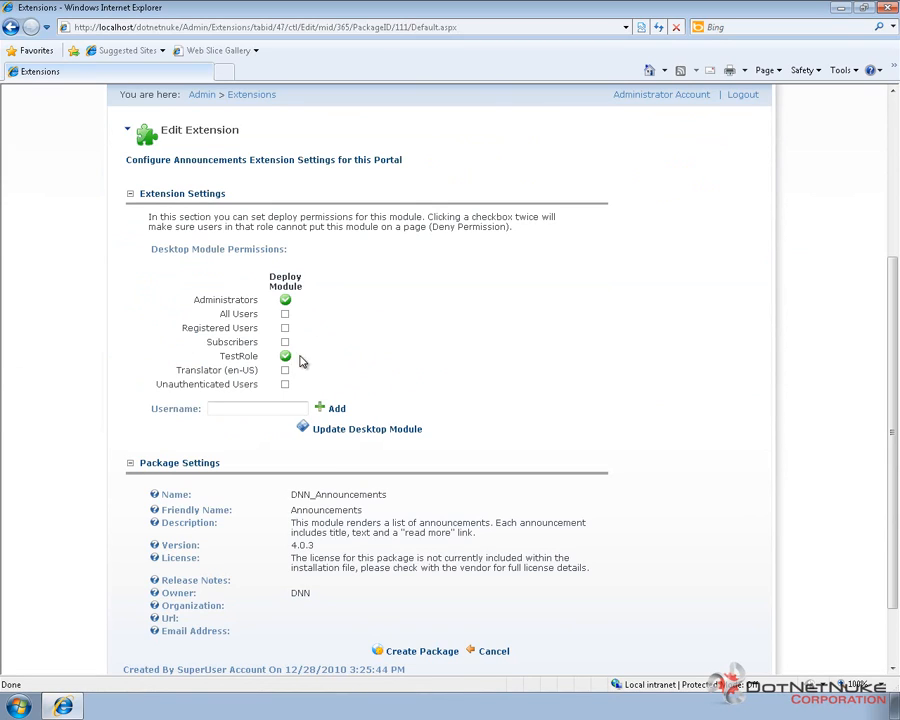
double_click(232, 355)
left_click(362, 352)
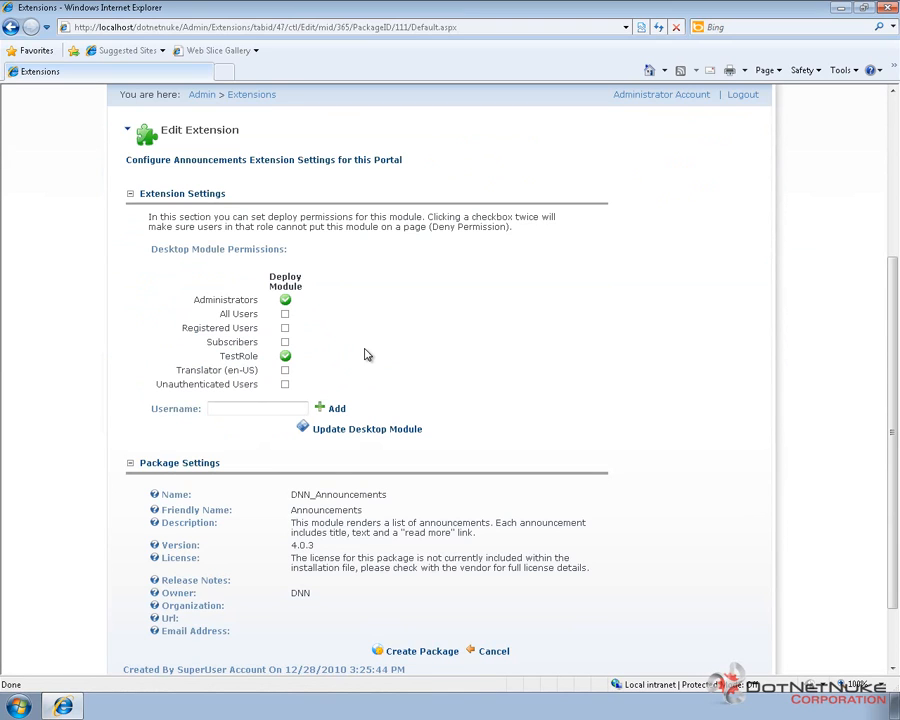
left_click(365, 433)
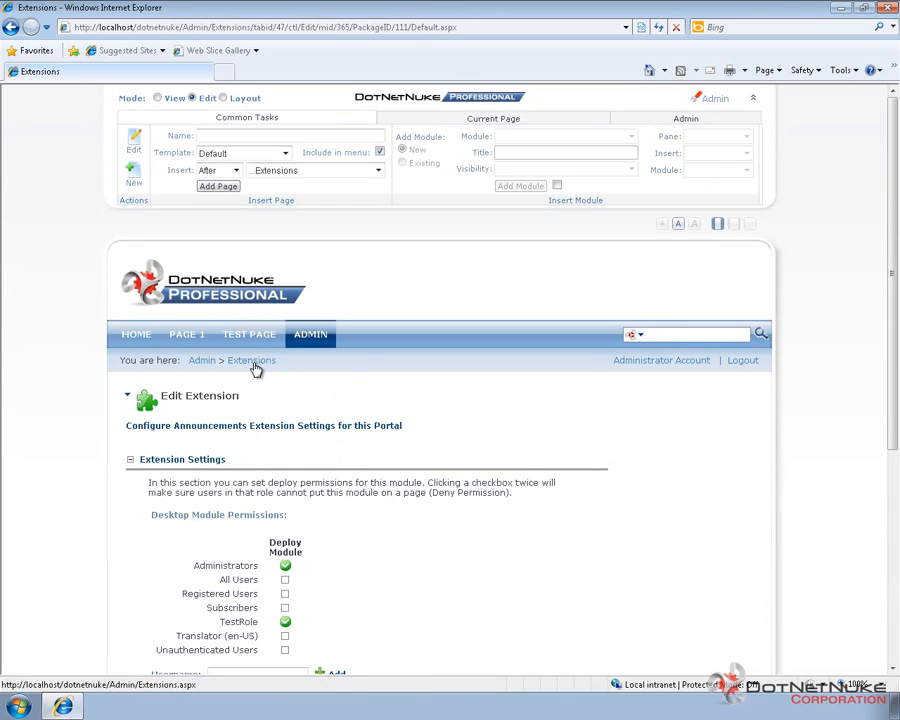
Step: Return to the Extensions list and open the dnnsimplearticle module for editing
scroll(255, 330, "up", 2)
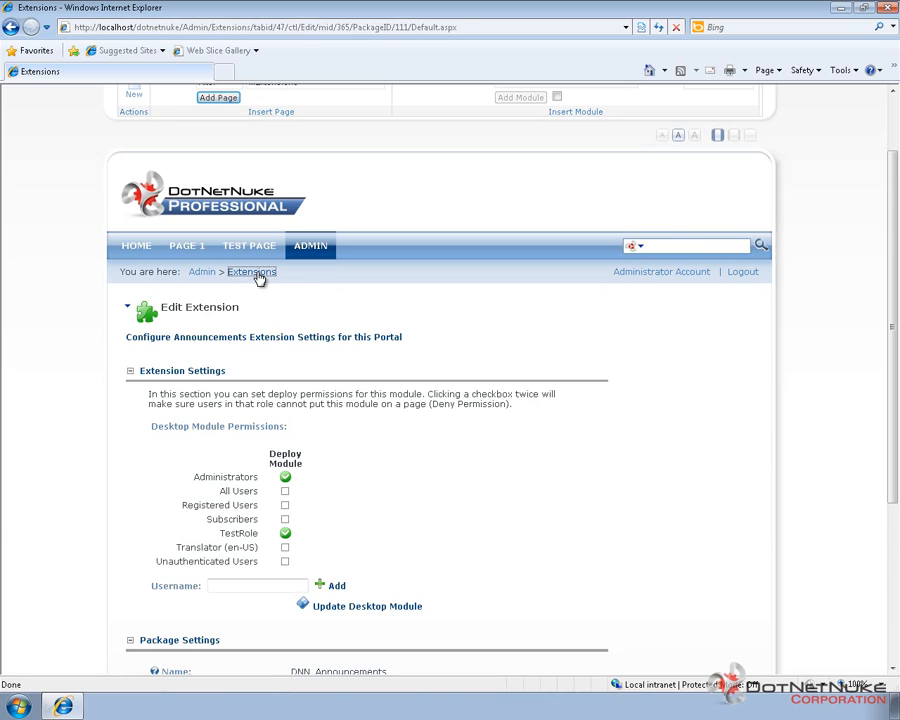
left_click(256, 274)
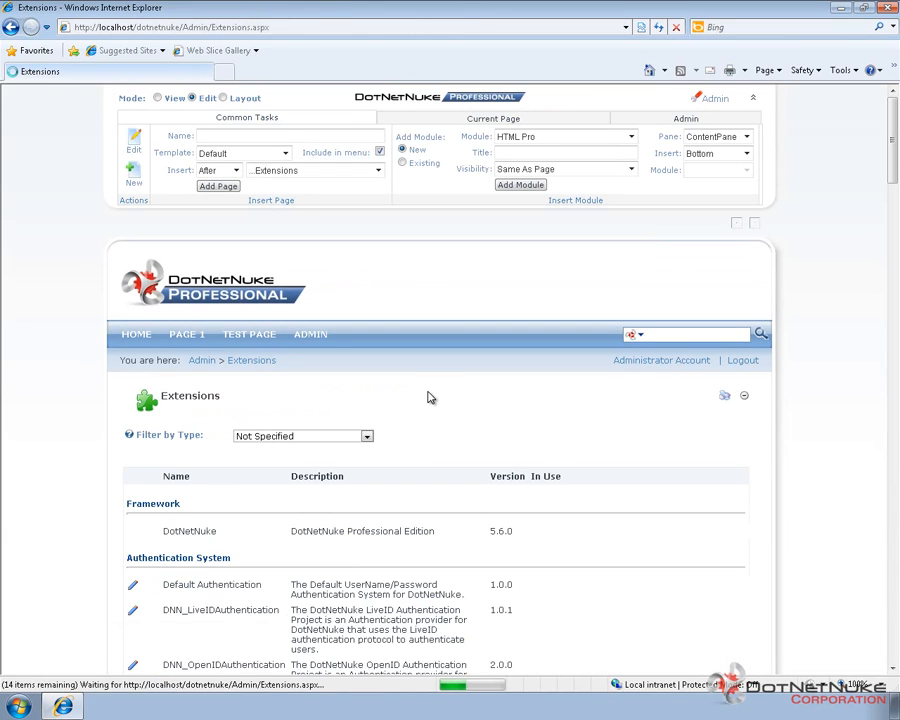
scroll(427, 397, "down", 6)
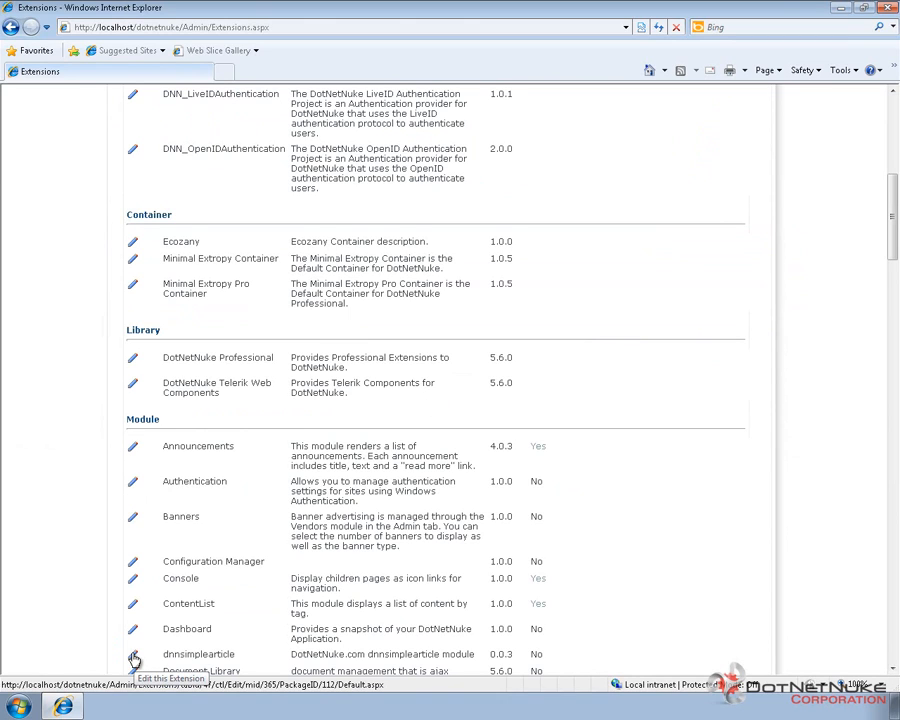
double_click(180, 656)
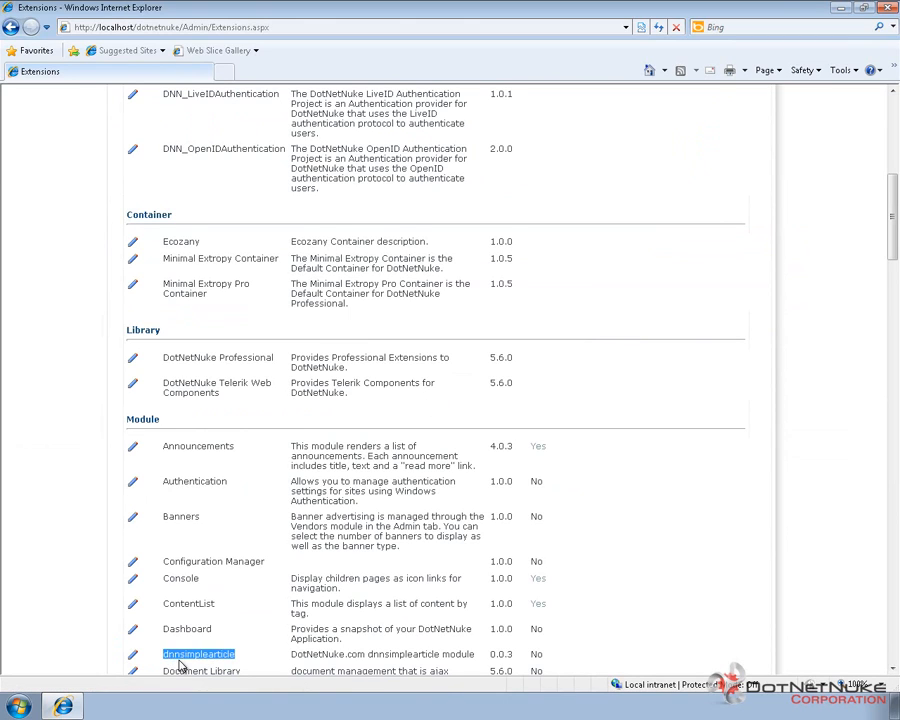
left_click(188, 656)
left_click(134, 656)
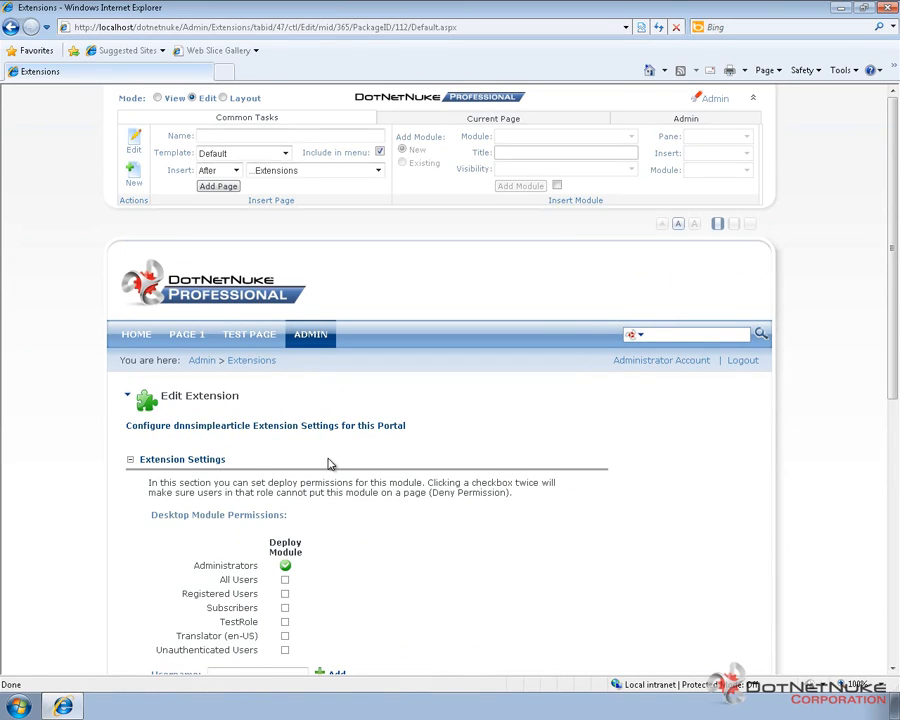
Step: Save the Deploy Module permission for TestRole on dnnsimplearticle, and return to the Extensions list
scroll(322, 460, "down", 1)
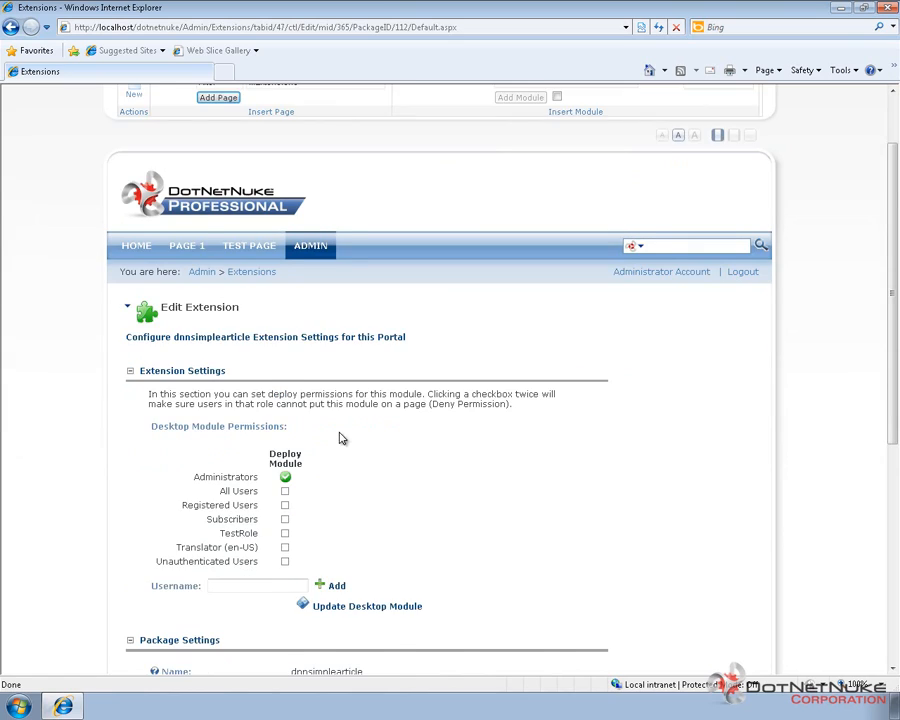
scroll(340, 436, "down", 1)
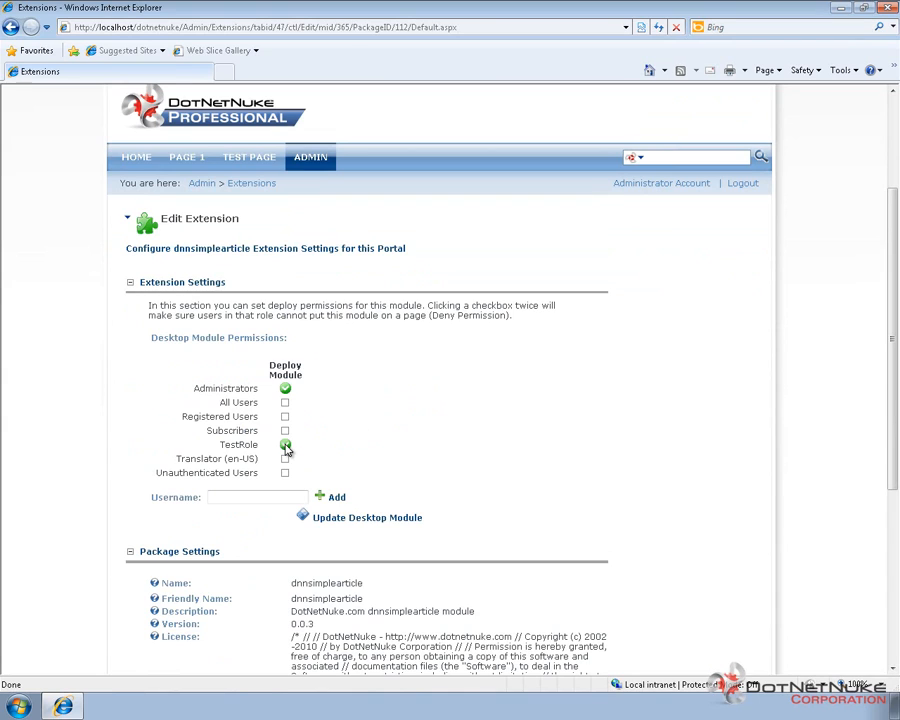
left_click(345, 522)
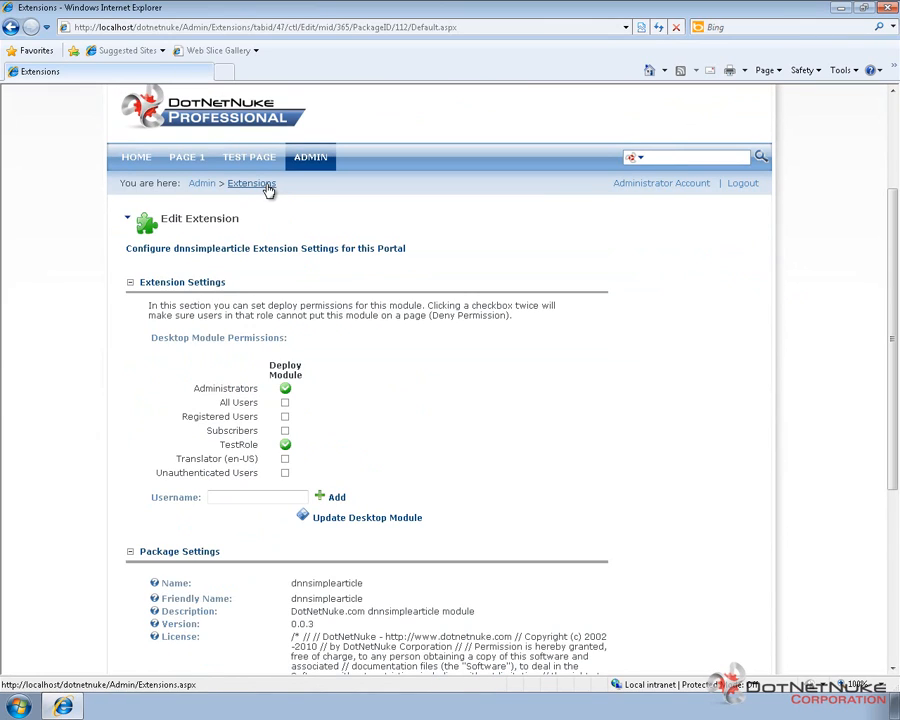
left_click(266, 188)
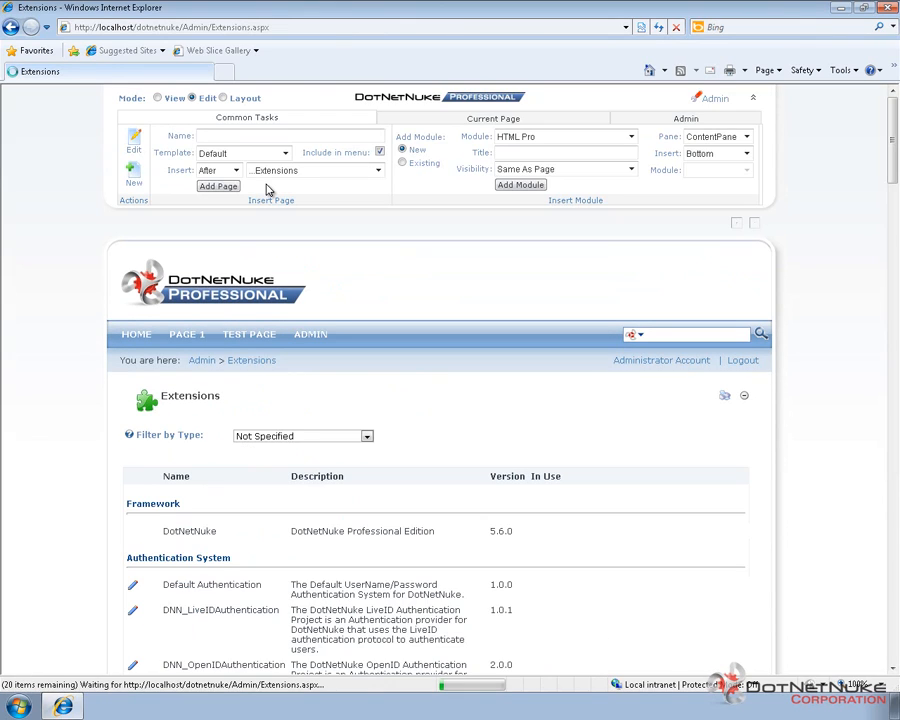
Step: Find the HTML Pro module in the Extensions list and open it for editing
scroll(266, 188, "down", 5)
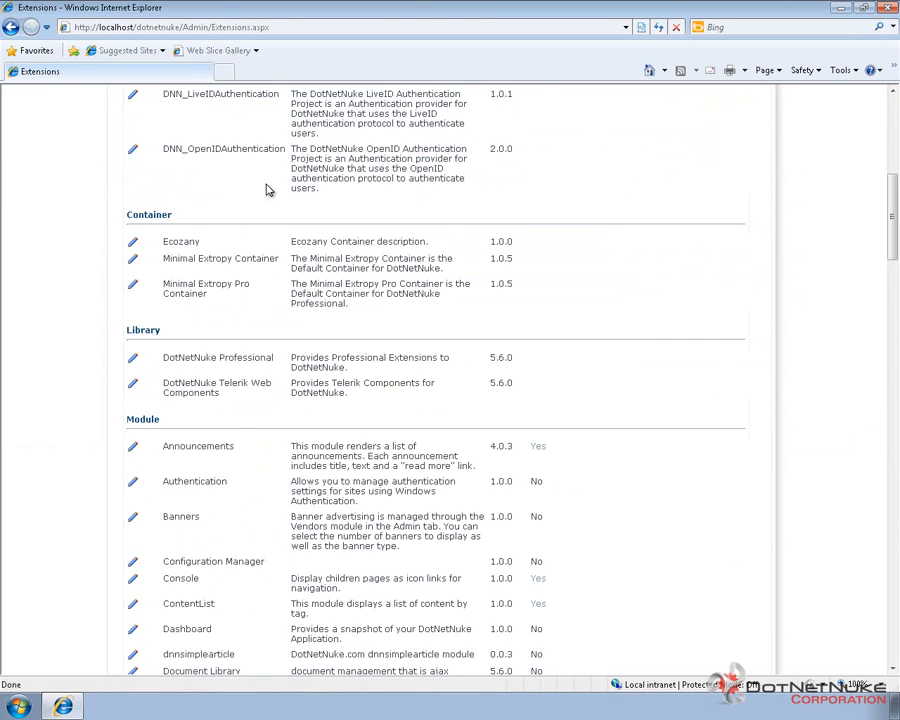
scroll(266, 190, "down", 5)
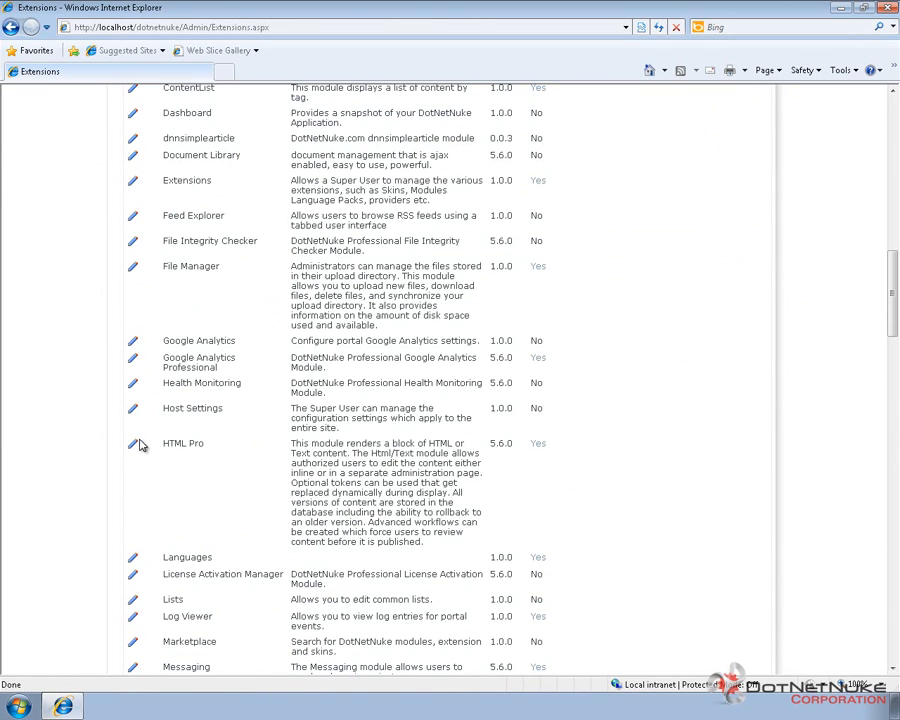
left_click(137, 445)
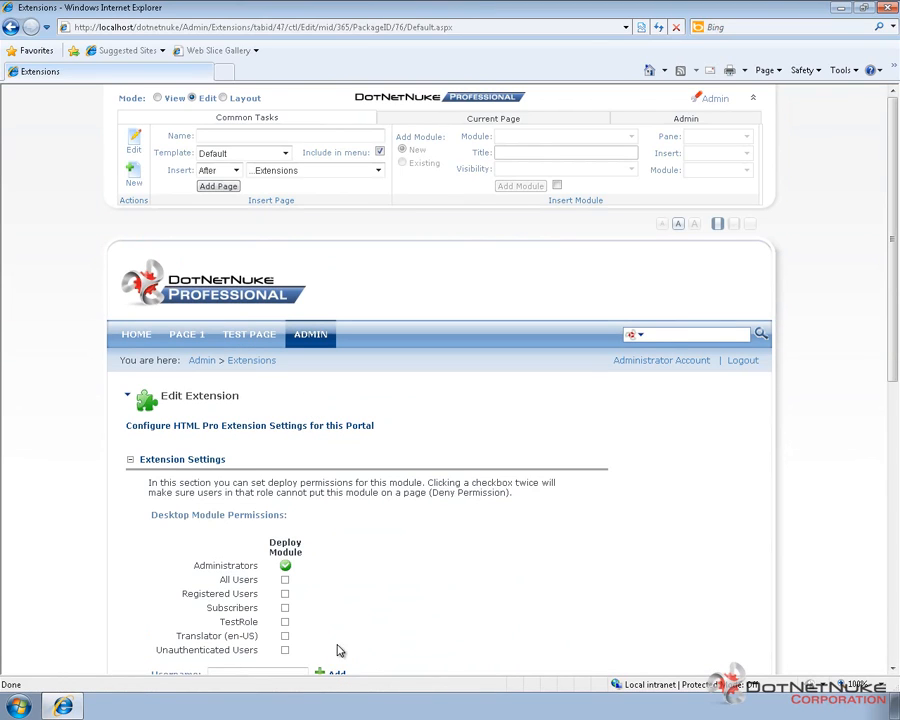
Step: Grant TestRole the Deploy Module permission for HTML Pro and update the desktop module
left_click(285, 622)
scroll(323, 618, "down", 3)
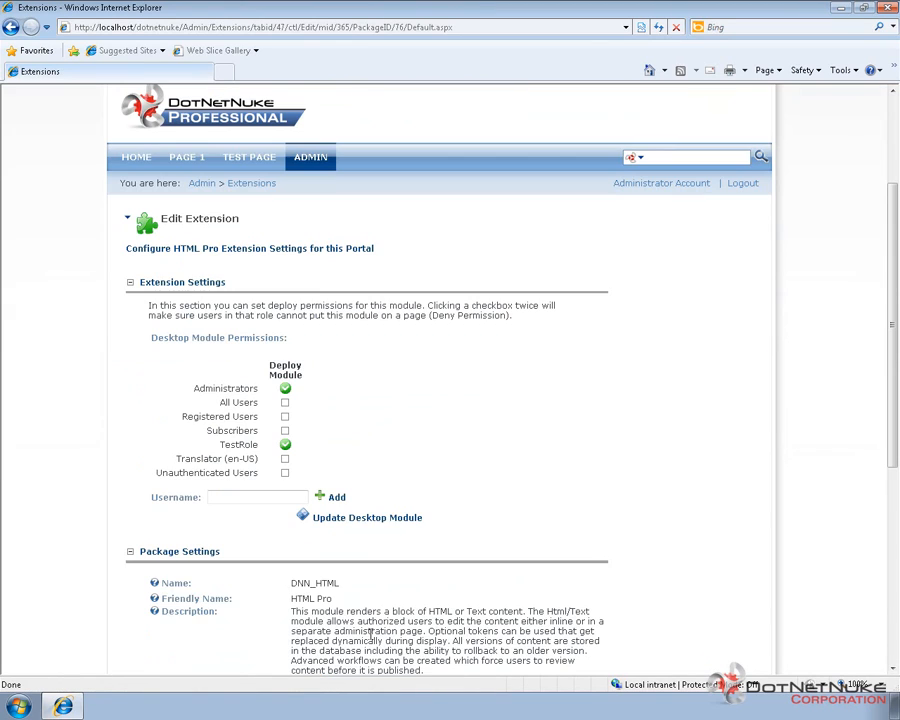
left_click(354, 518)
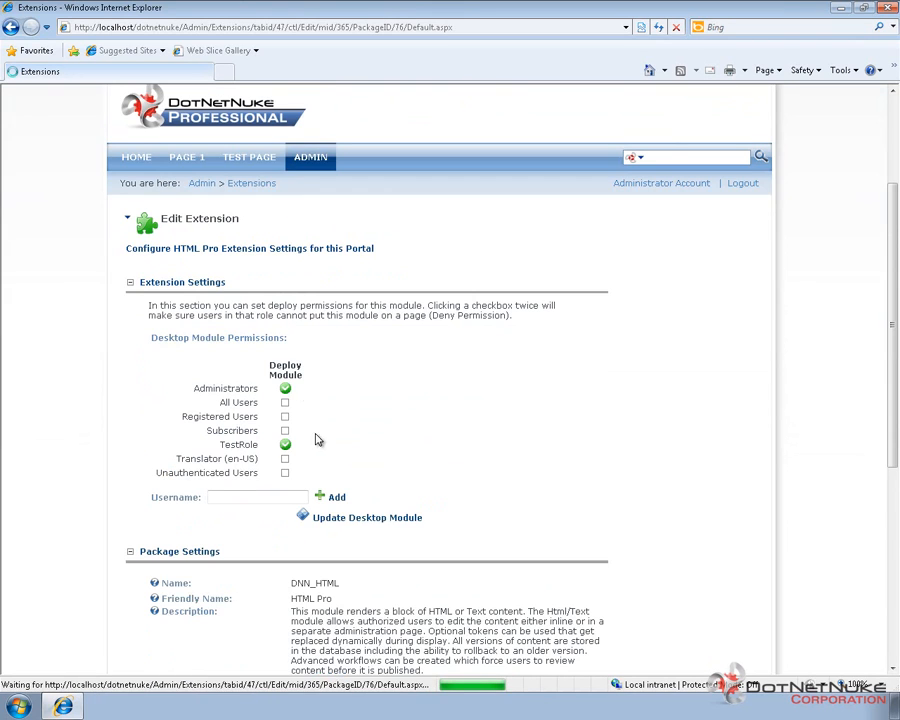
Step: Log out of the administrator account from Test Page, and log in as testuser with the account password
left_click(263, 158)
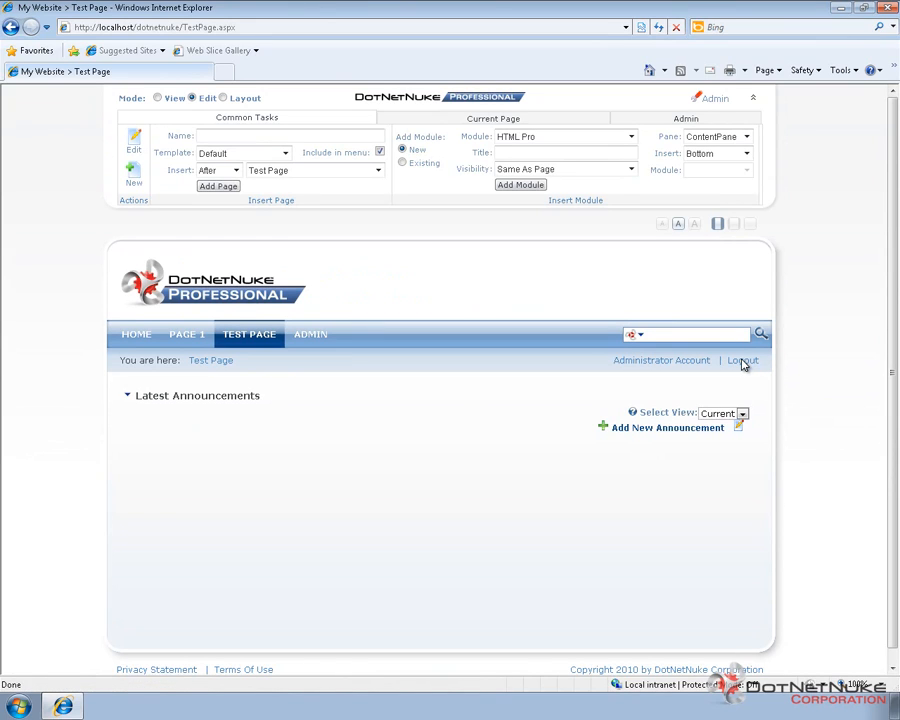
left_click(743, 362)
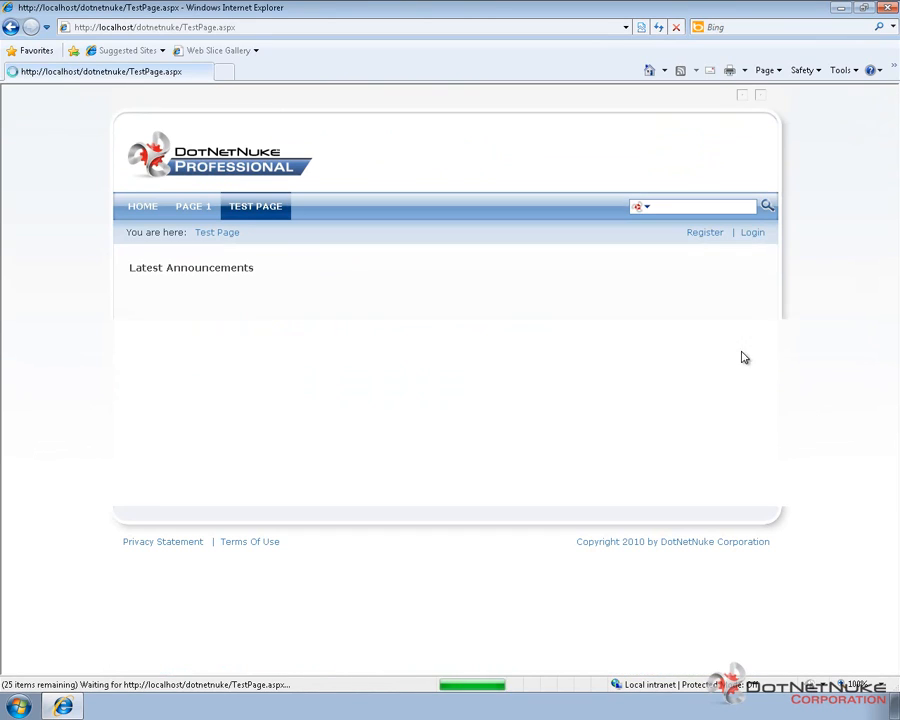
left_click(754, 236)
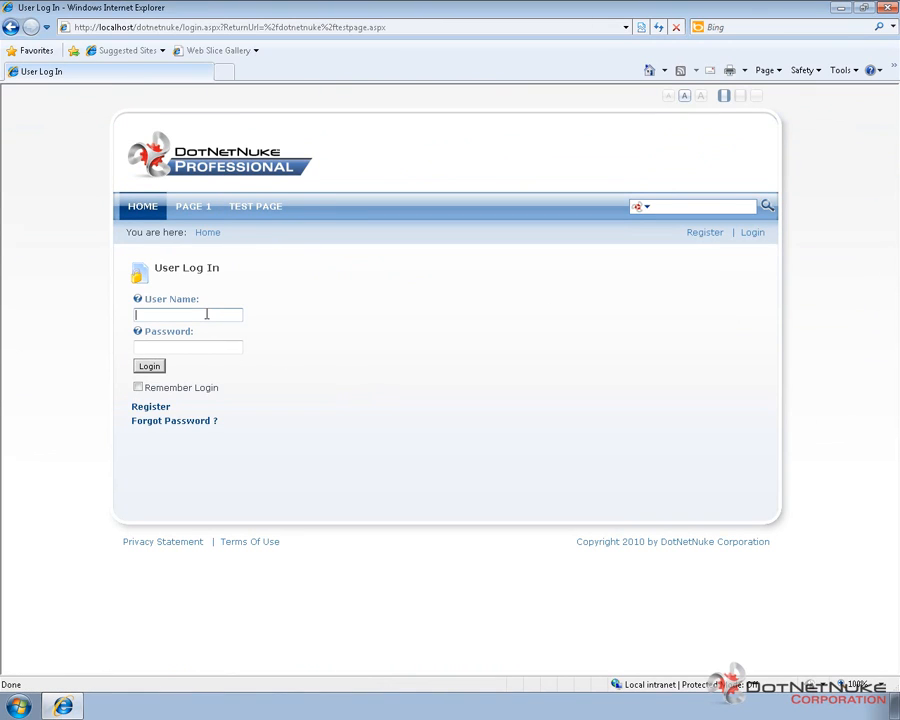
type("testuser")
key("Tab")
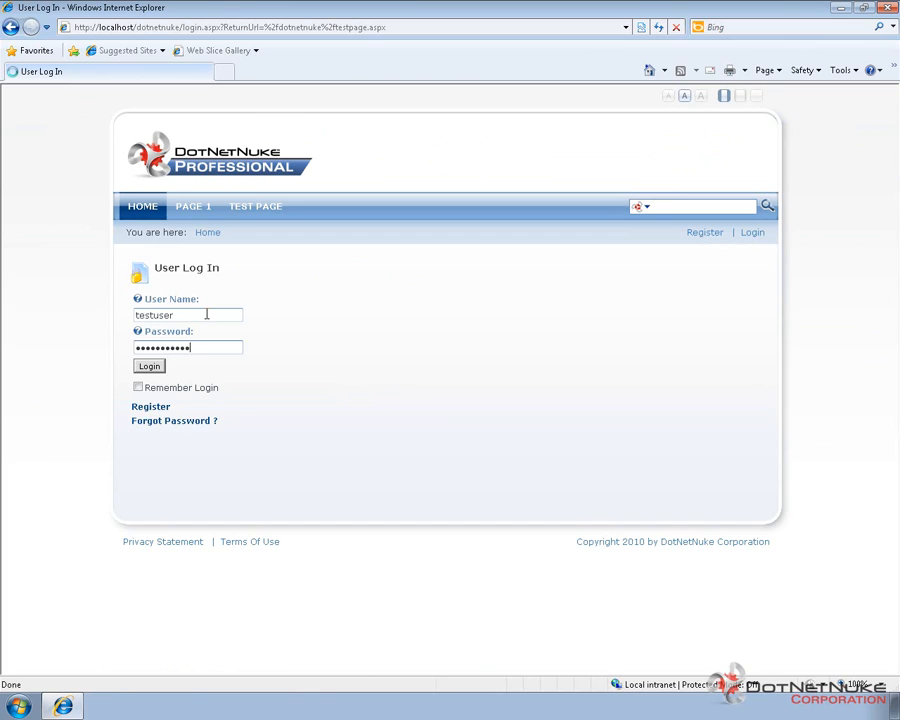
key("Return")
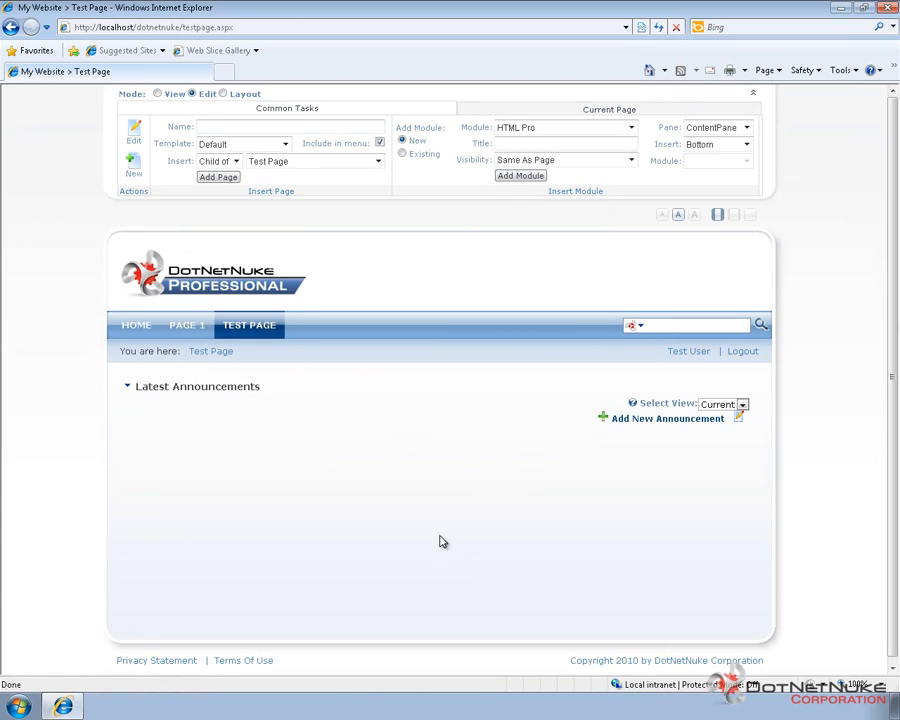
Step: Add a new dnnsimplearticle module at the bottom of Test Page's ContentPane, with visibility Same As Page
mouse_move(127, 390)
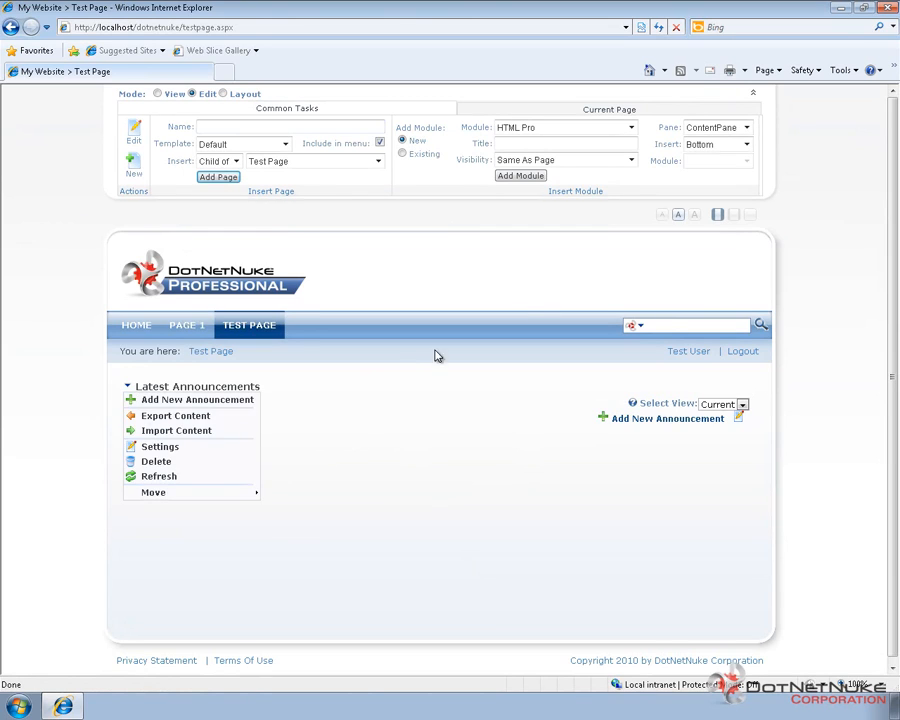
left_click(630, 128)
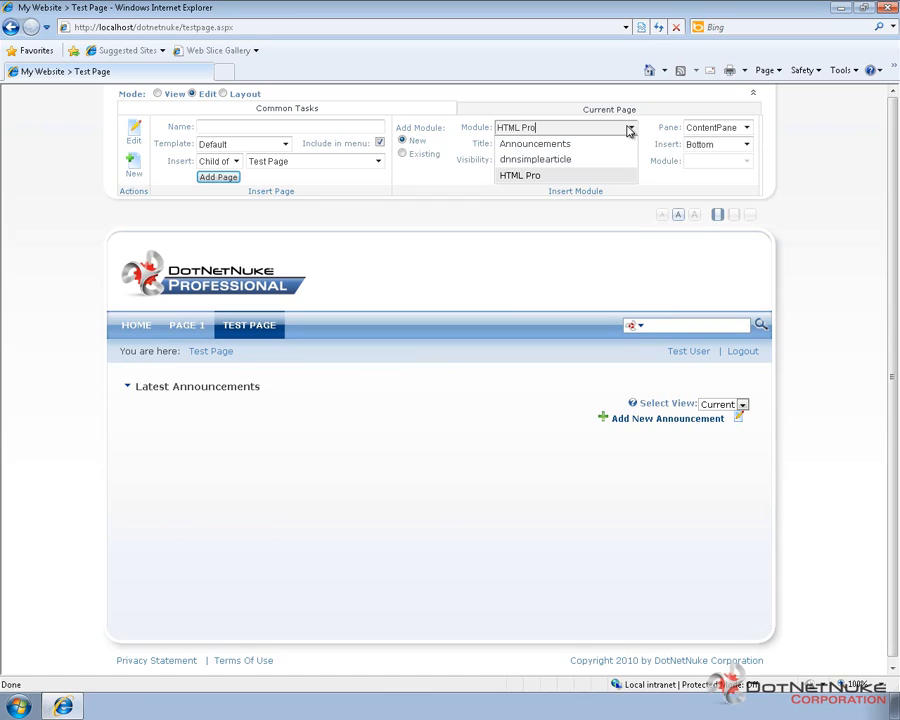
left_click(532, 160)
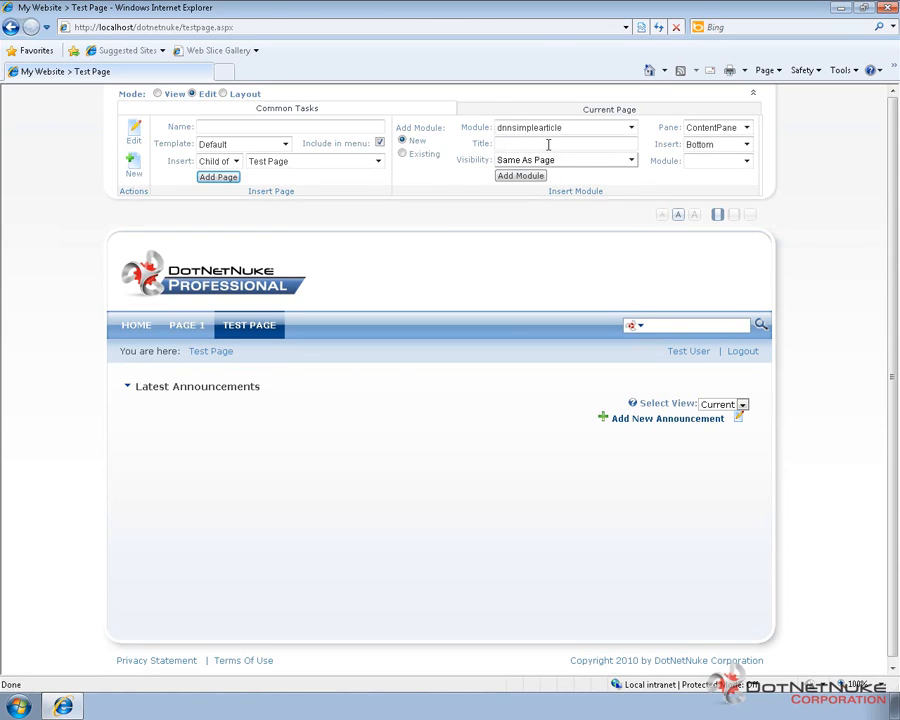
left_click(527, 142)
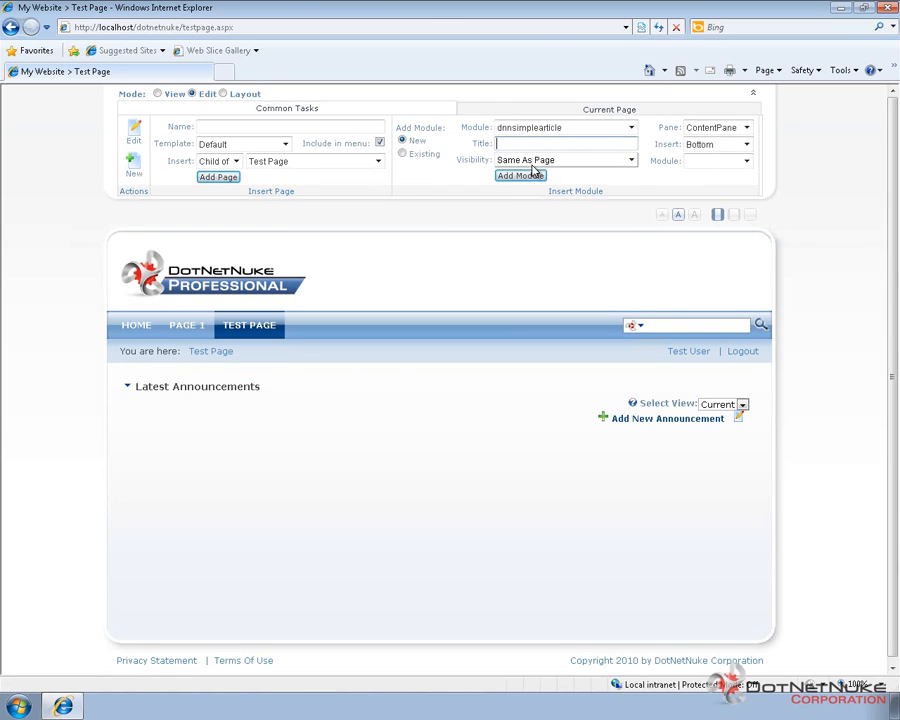
left_click(722, 128)
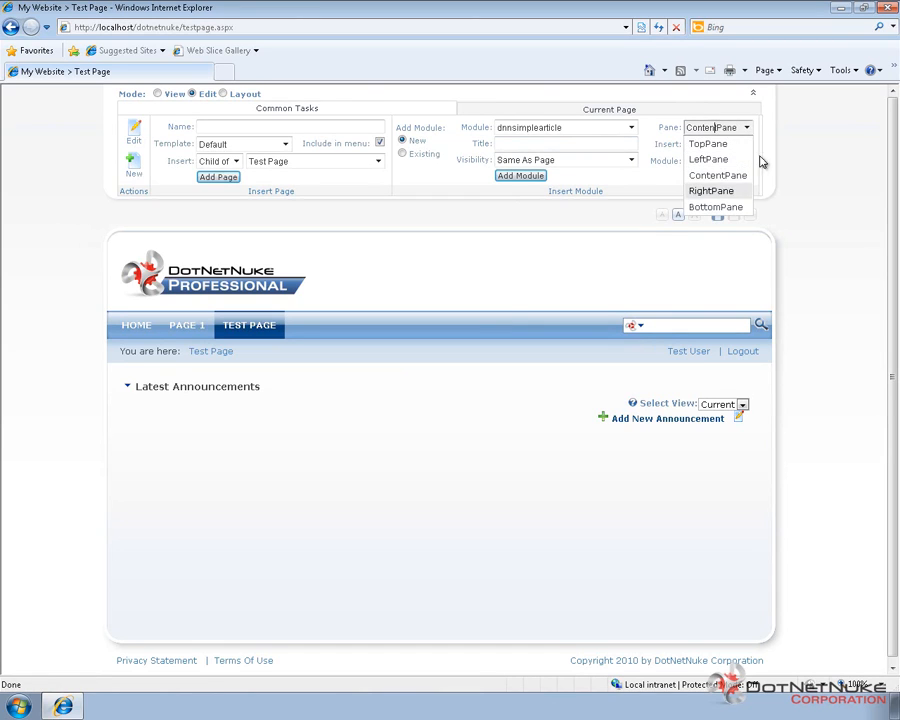
left_click(807, 169)
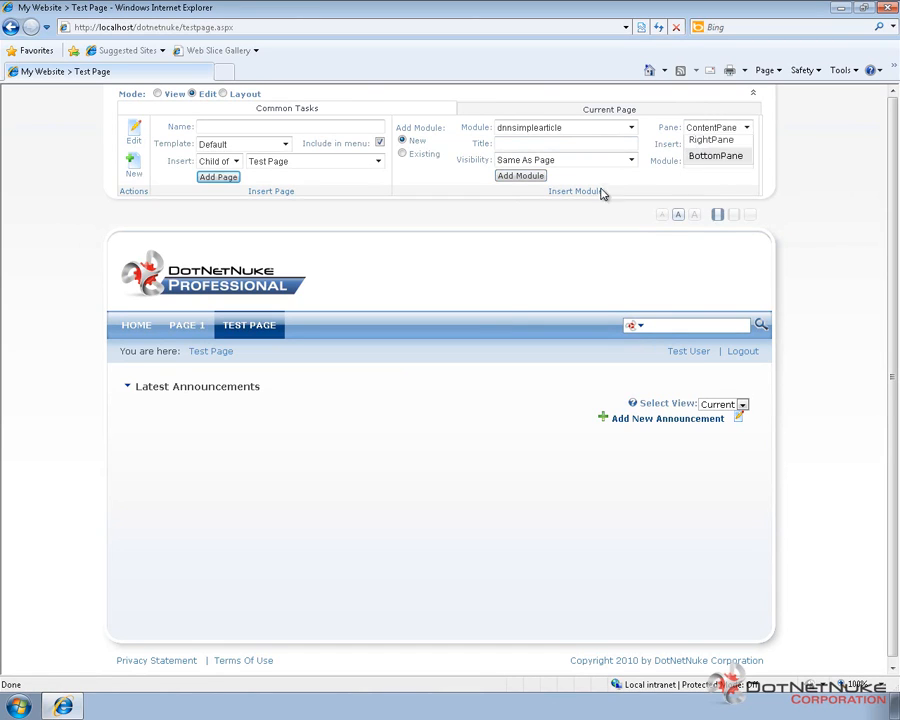
left_click(514, 179)
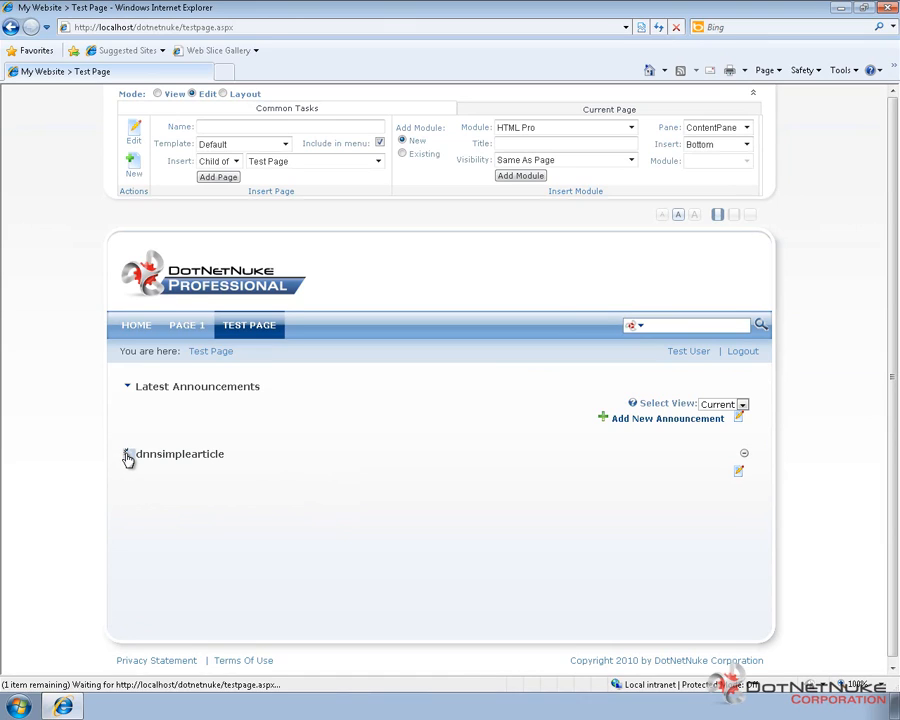
Step: Add a new HTML Pro module at the bottom of Test Page's ContentPane, and check its action menu
mouse_move(128, 459)
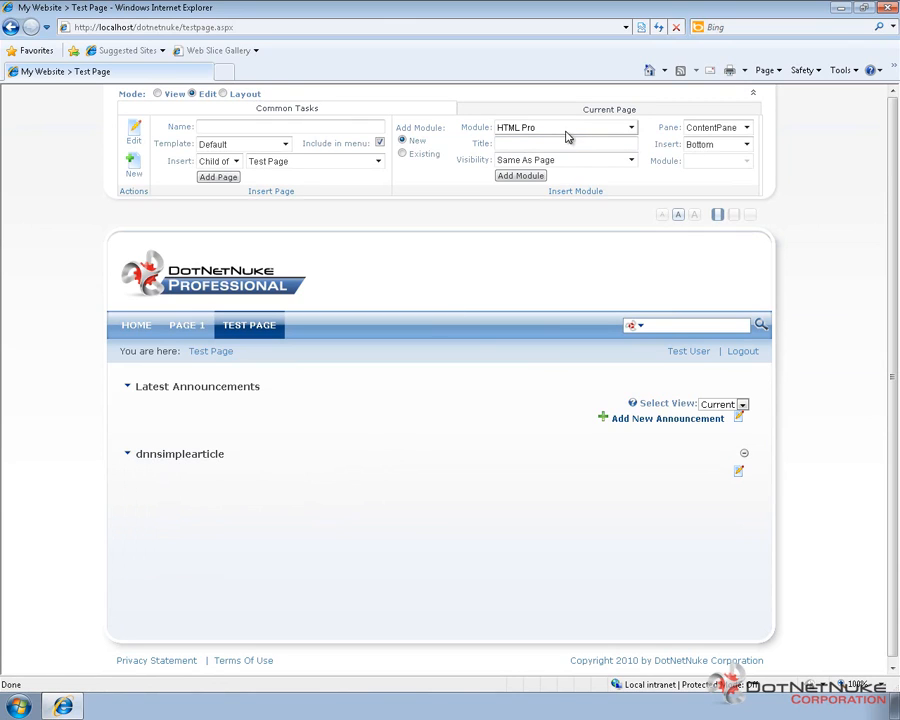
left_click(534, 176)
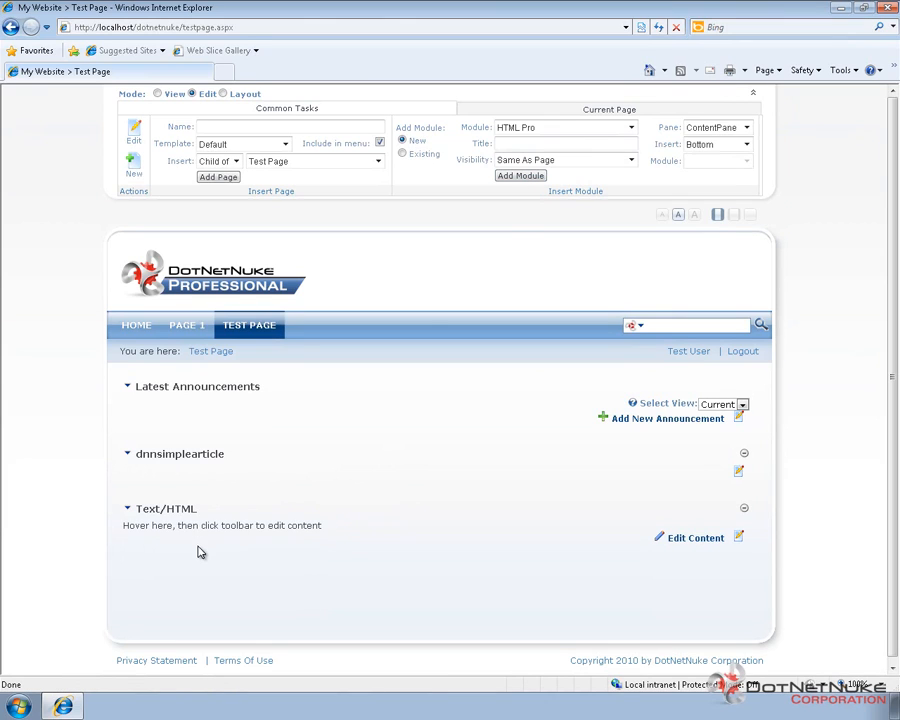
left_click(128, 511)
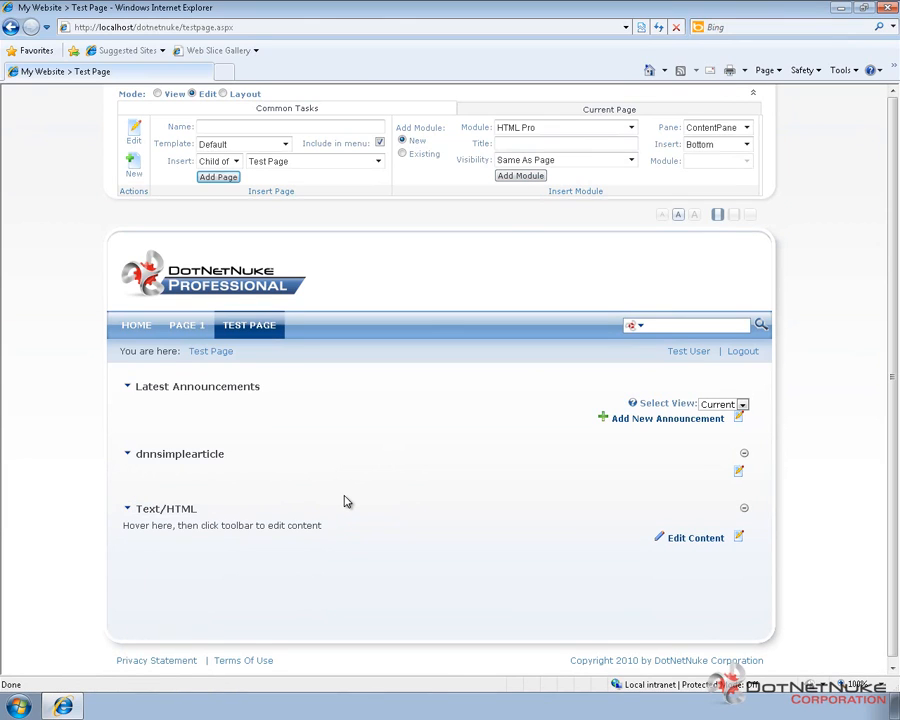